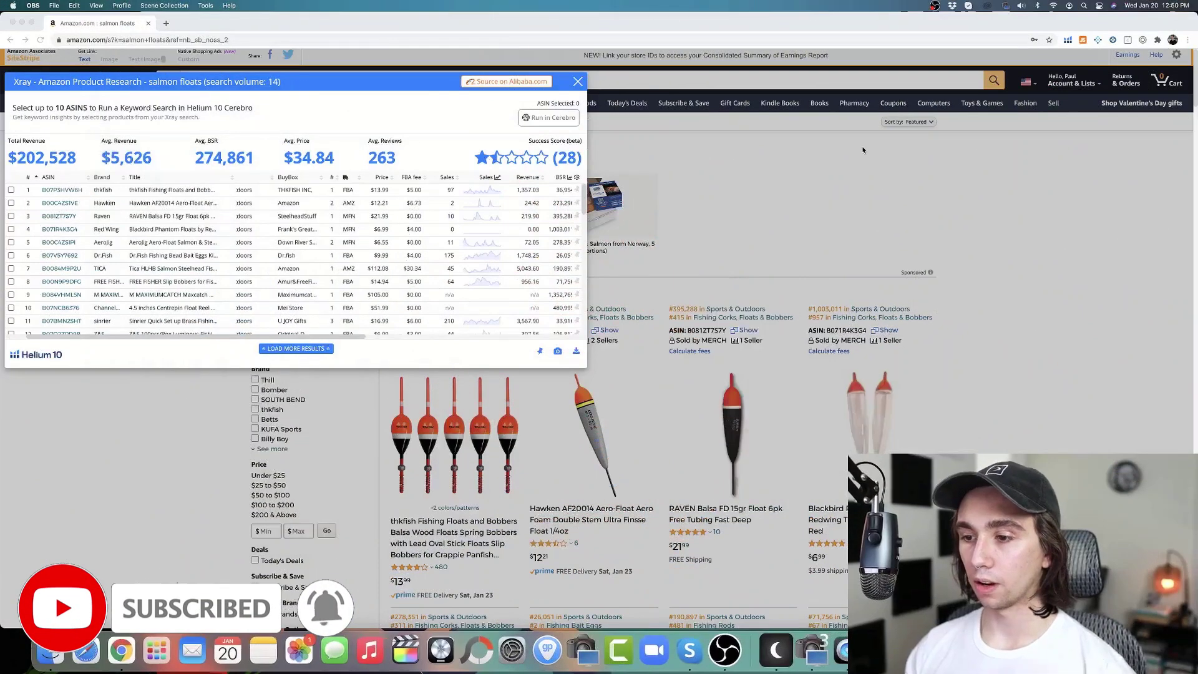
# Close the Xray panel and scroll the salmon floats results showing ASIN, BSR and seller count
pyautogui.click(598, 87)
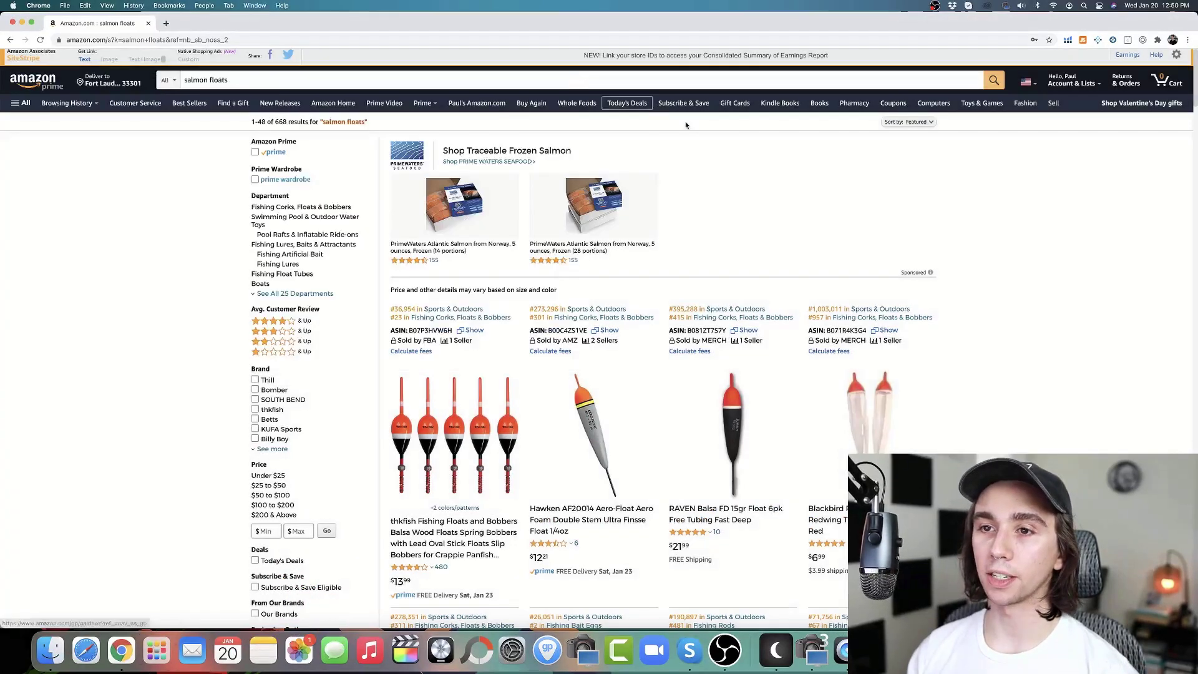
pyautogui.click(624, 125)
pyautogui.scroll(-3, 829, 249)
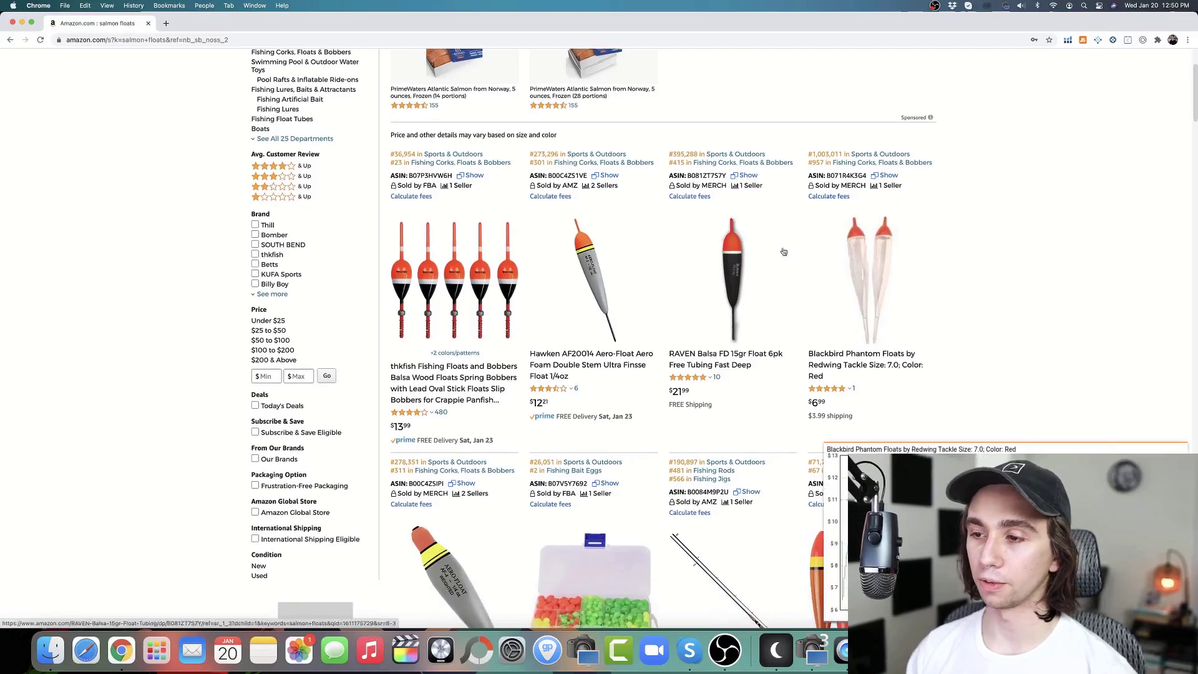
pyautogui.scroll(-3, 936, 281)
pyautogui.scroll(-1, 1070, 289)
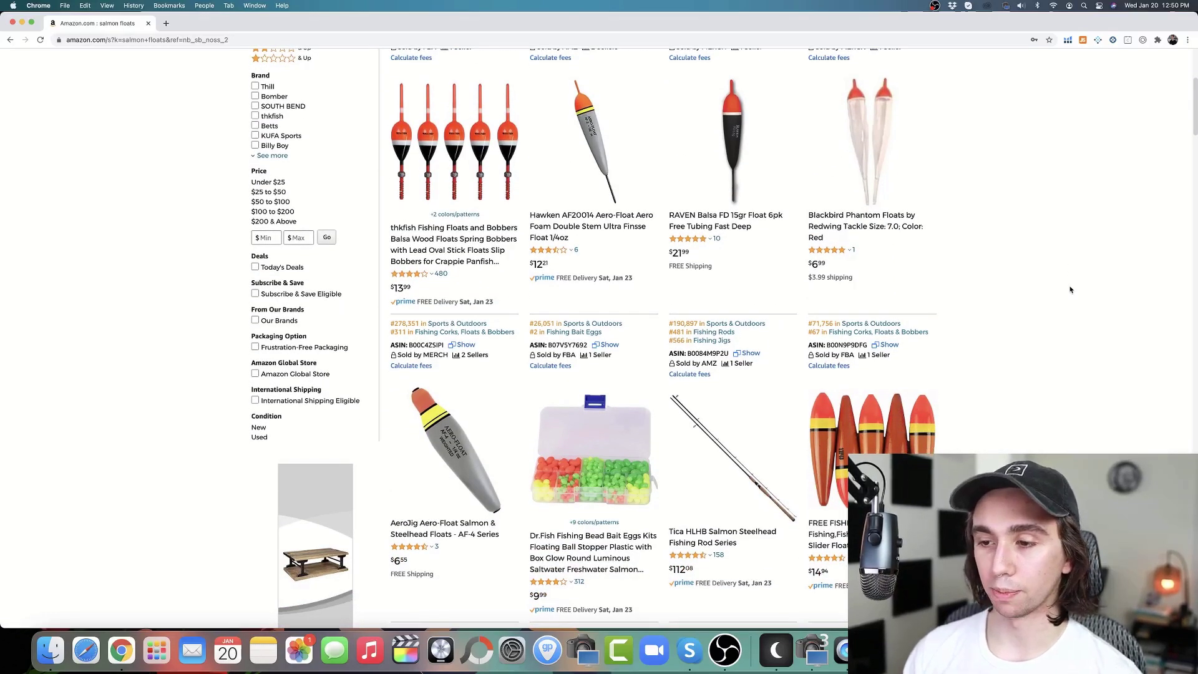
pyautogui.scroll(3, 1068, 290)
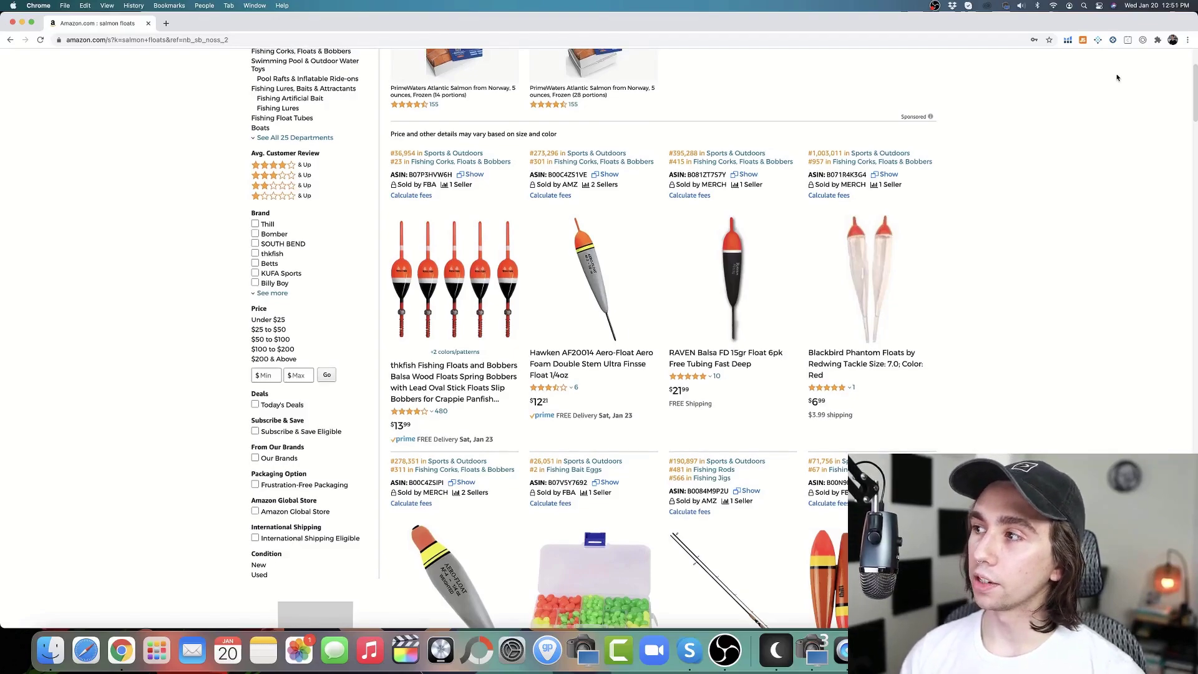
# Launch Xray from the Helium 10 extension and move its panel to the page centre
pyautogui.click(1067, 40)
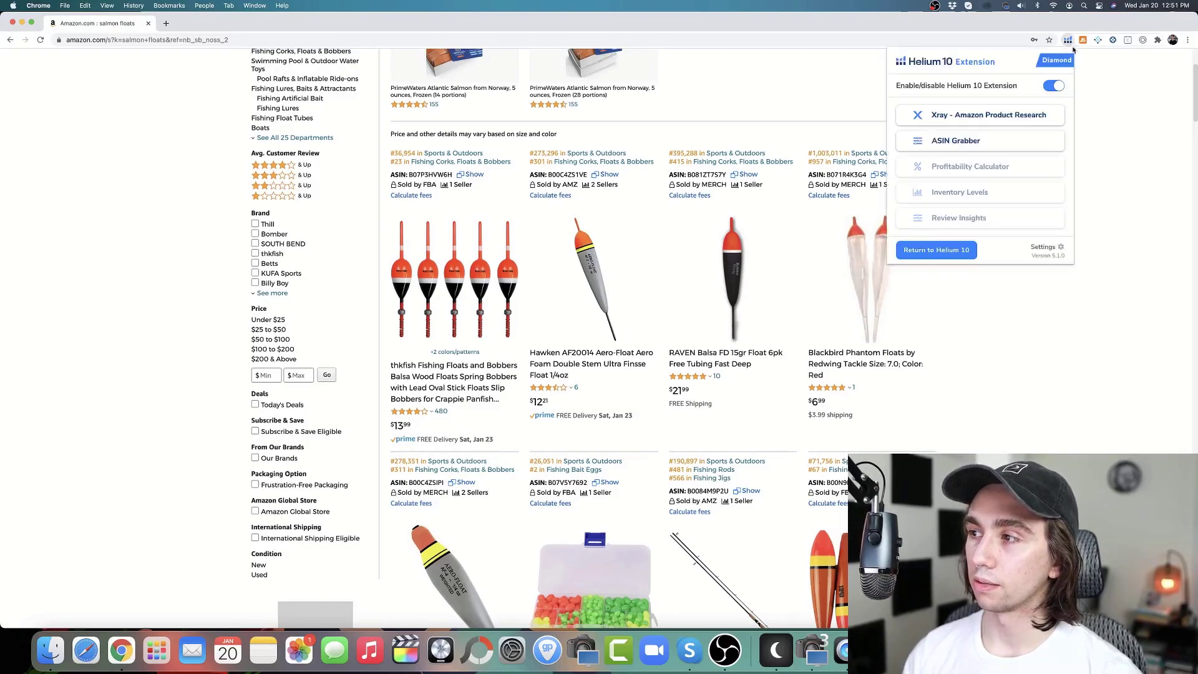
pyautogui.click(970, 118)
pyautogui.moveTo(333, 84); pyautogui.dragTo(585, 108)
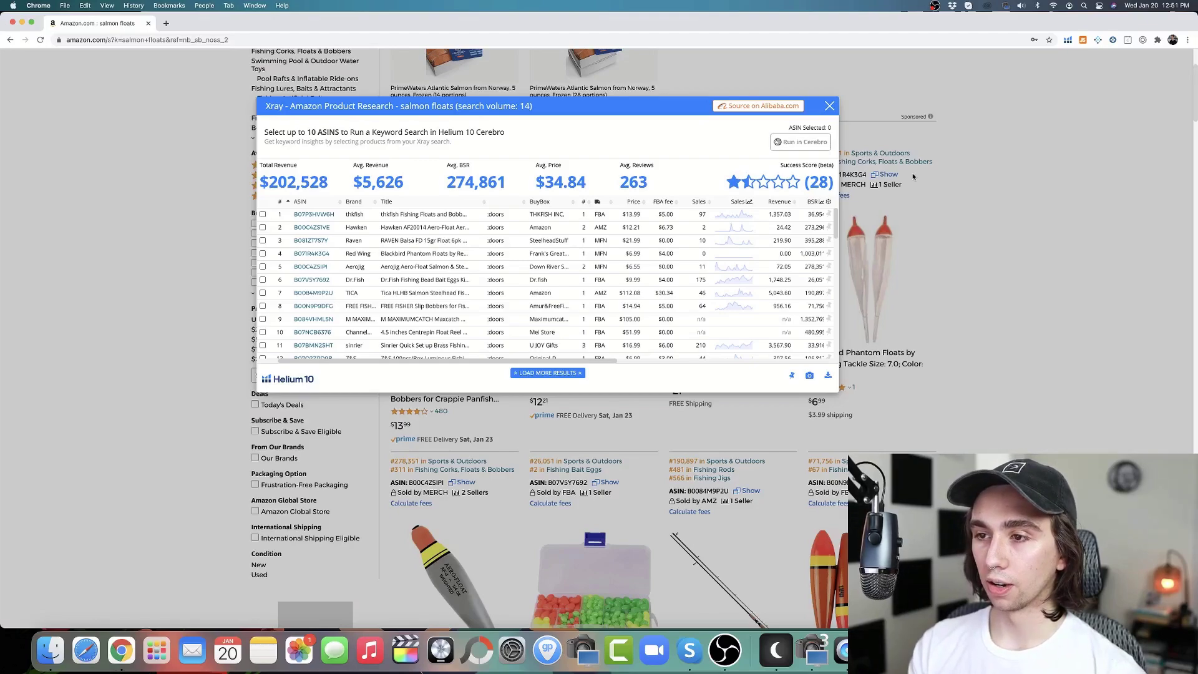
pyautogui.hscroll(5, 735, 217)
pyautogui.hscroll(-5, 735, 217)
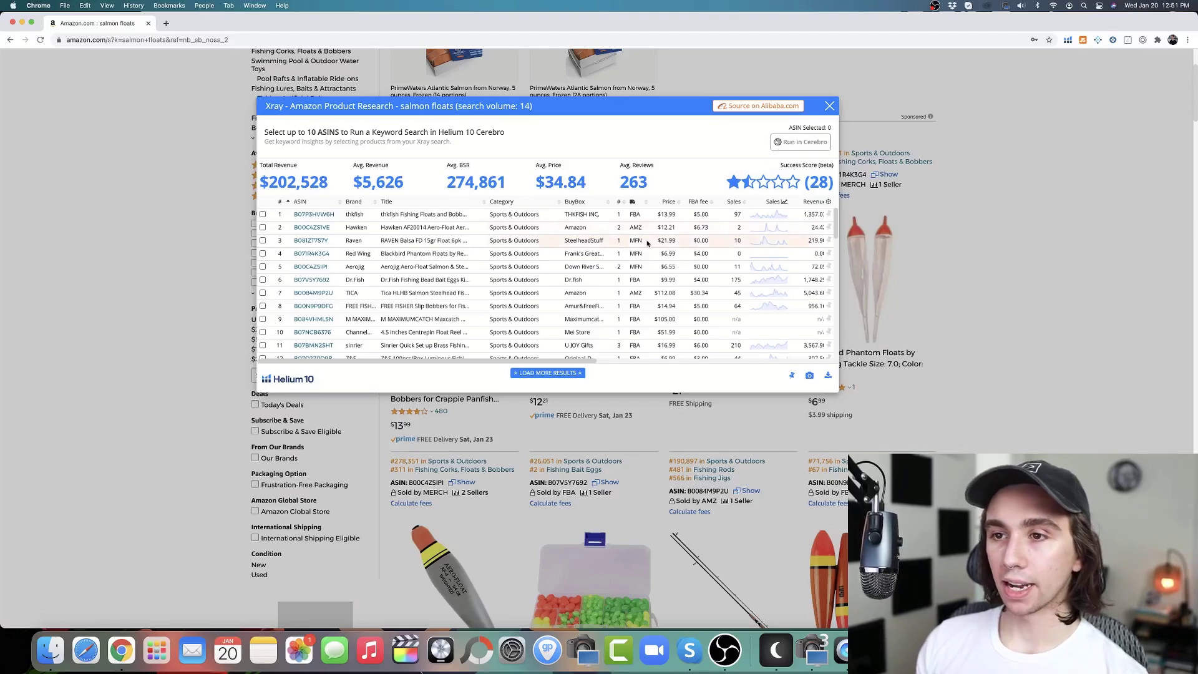
pyautogui.hscroll(5, 652, 242)
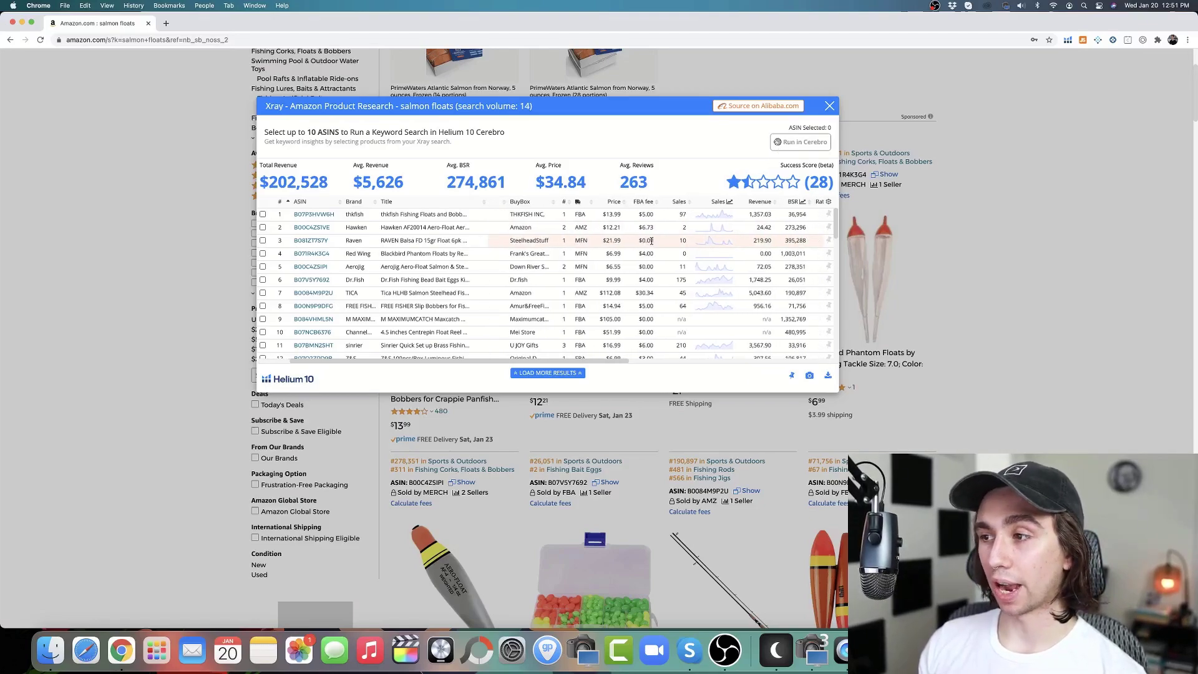
pyautogui.hscroll(-5, 652, 242)
# Select the first three salmon float products and send them to Cerebro
pyautogui.click(262, 214)
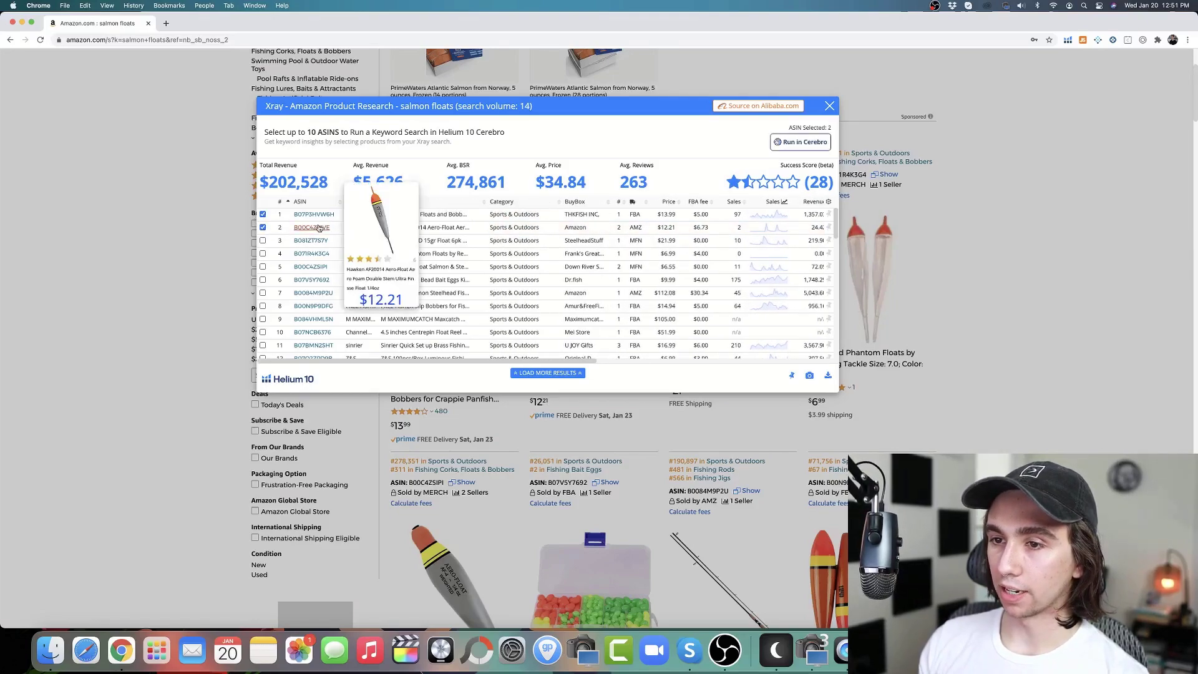
pyautogui.moveTo(307, 241)
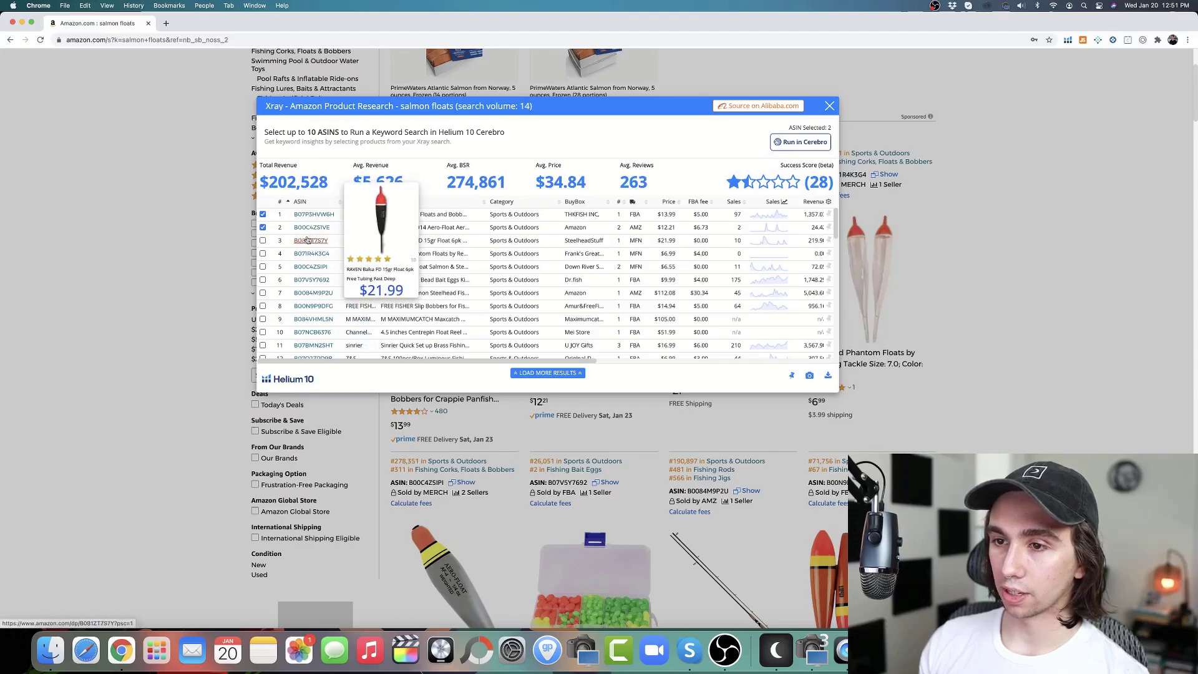
pyautogui.rightClick(262, 242)
pyautogui.click(262, 242)
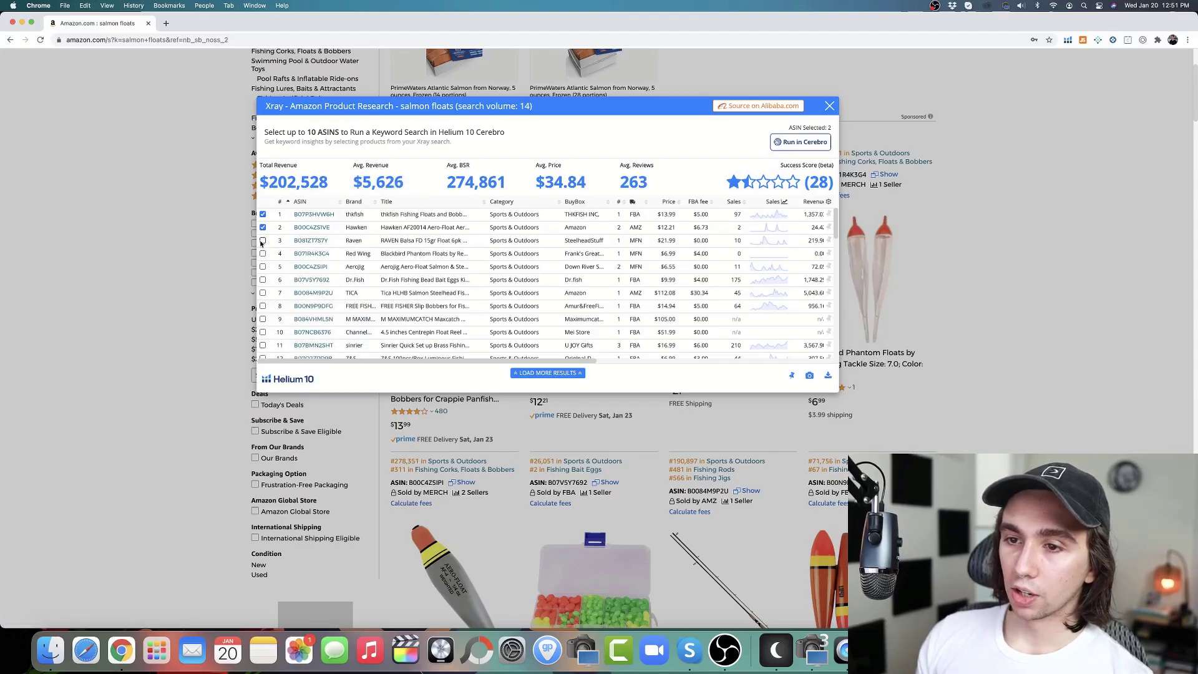
pyautogui.click(262, 241)
pyautogui.click(797, 143)
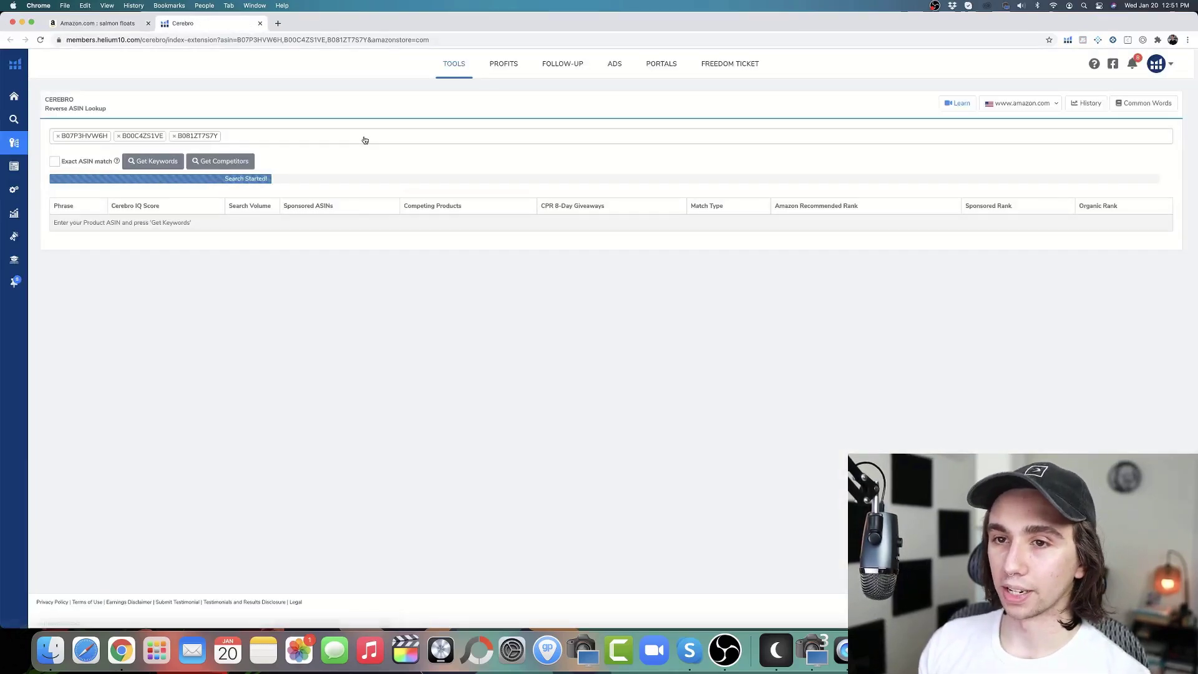
# Wait for Cerebro to show 1,347 keywords for the three ASINs, 1,314 after filtering
pyautogui.moveTo(38, 140)
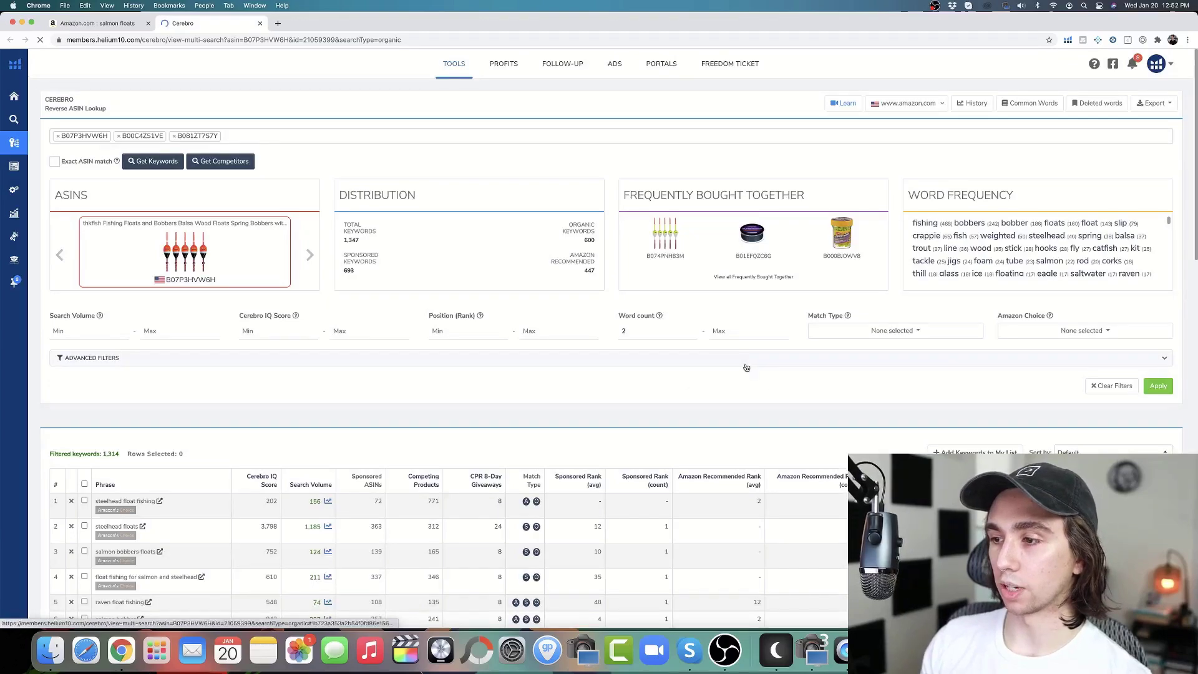
# Filter Cerebro to Organic match type with advanced rank filter 2, 1 and 30, leaving 8 keywords
pyautogui.click(747, 363)
pyautogui.click(1007, 440)
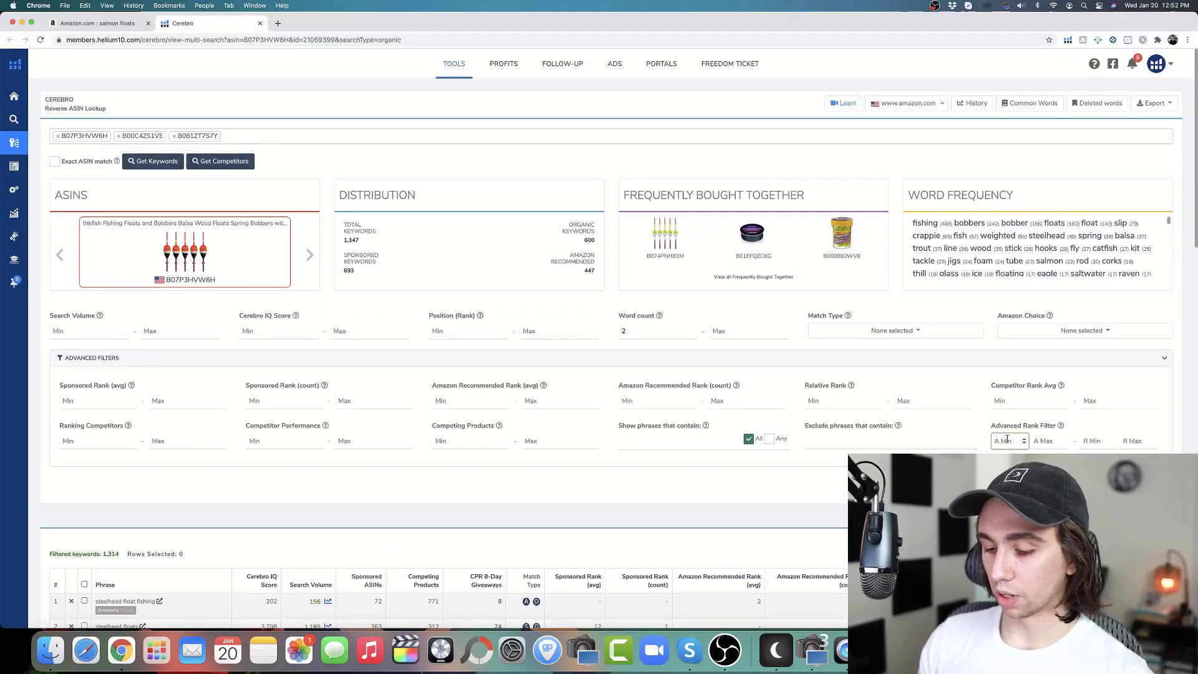
pyautogui.write('1')
pyautogui.click(1130, 441)
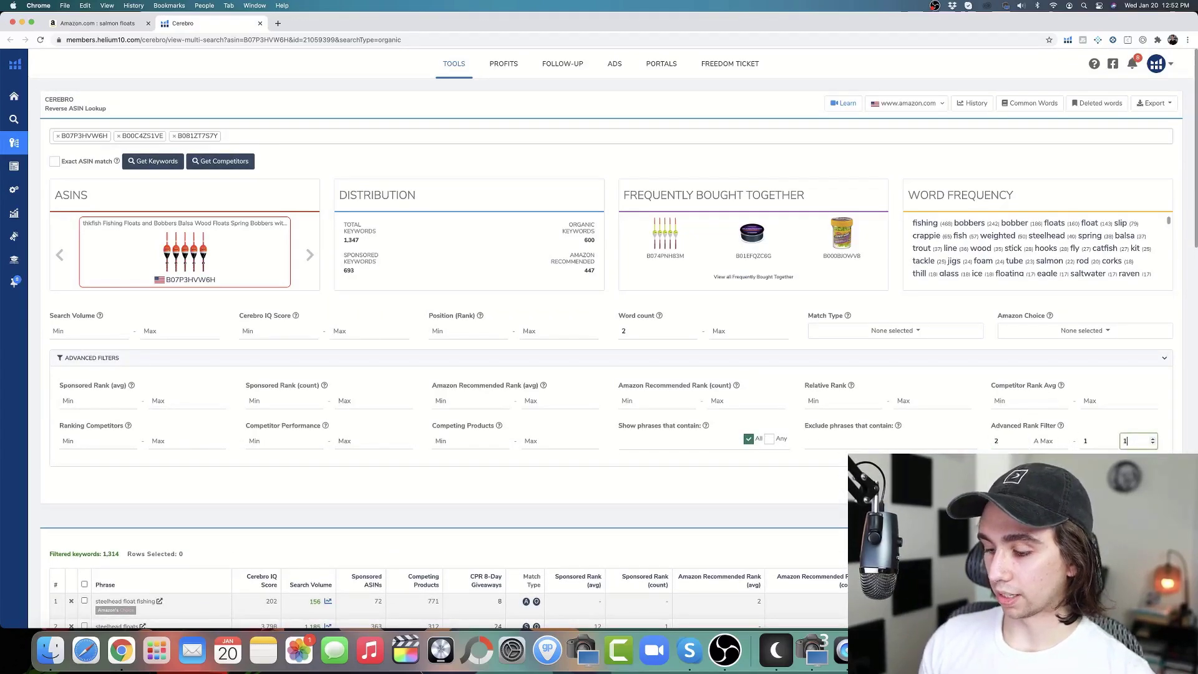
pyautogui.write('10')
pyautogui.click(892, 330)
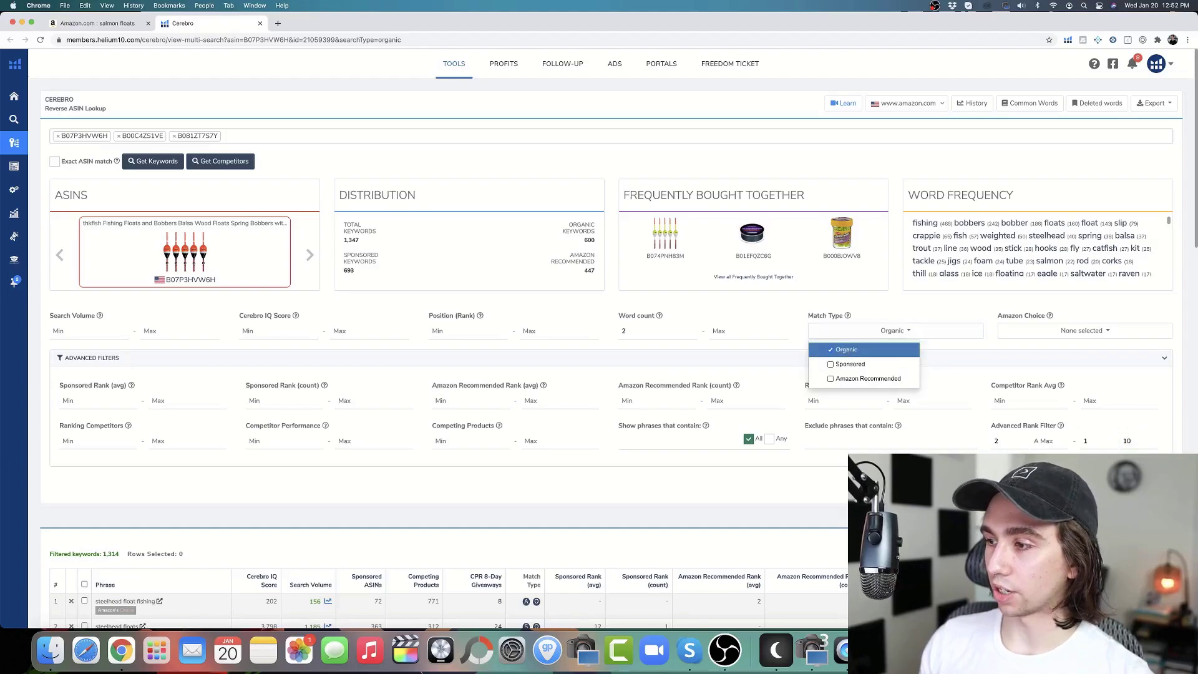
pyautogui.click(848, 348)
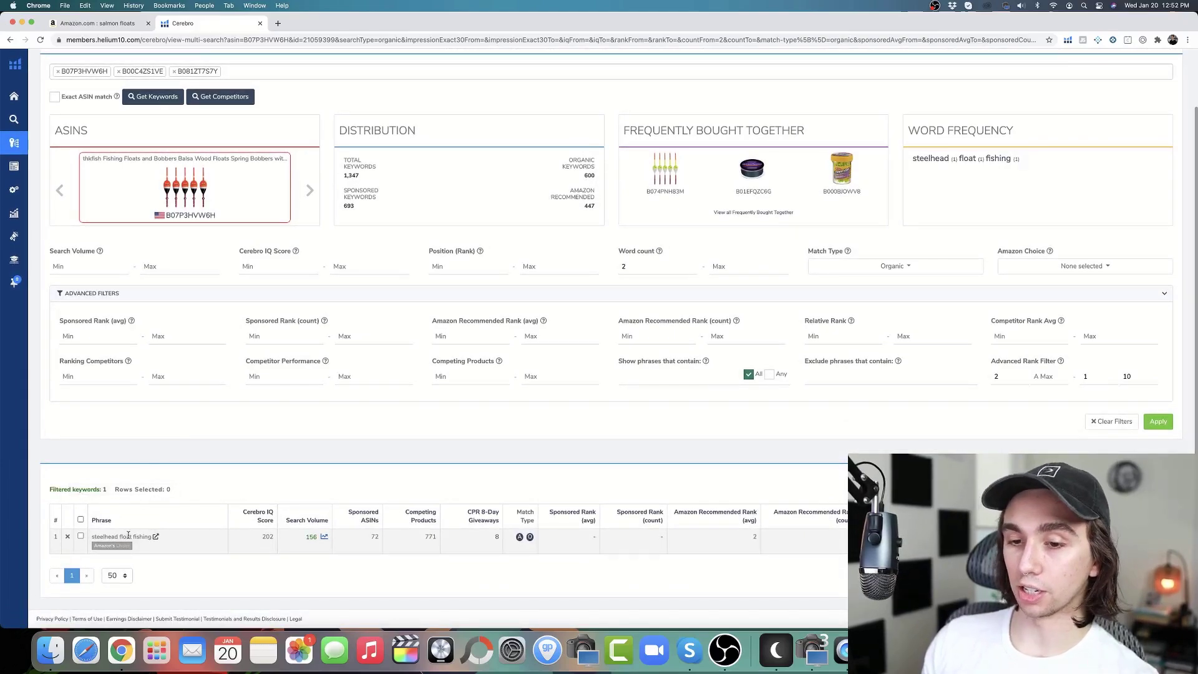
pyautogui.scroll(2, 605, 493)
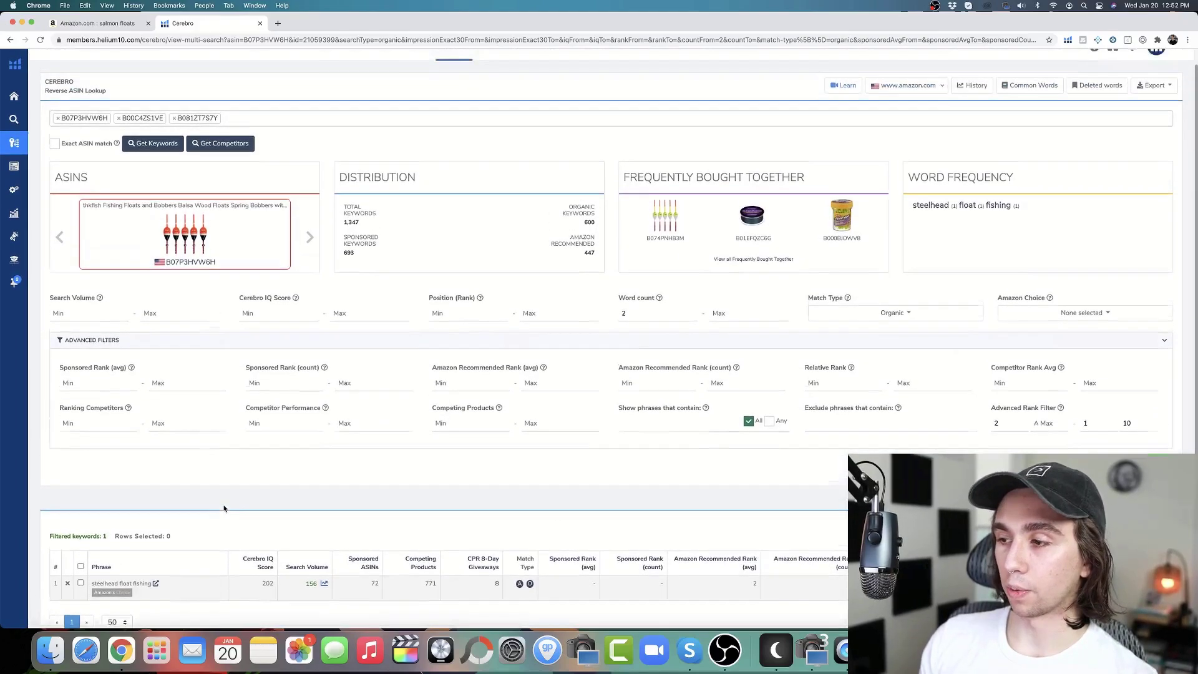
pyautogui.click(1121, 441)
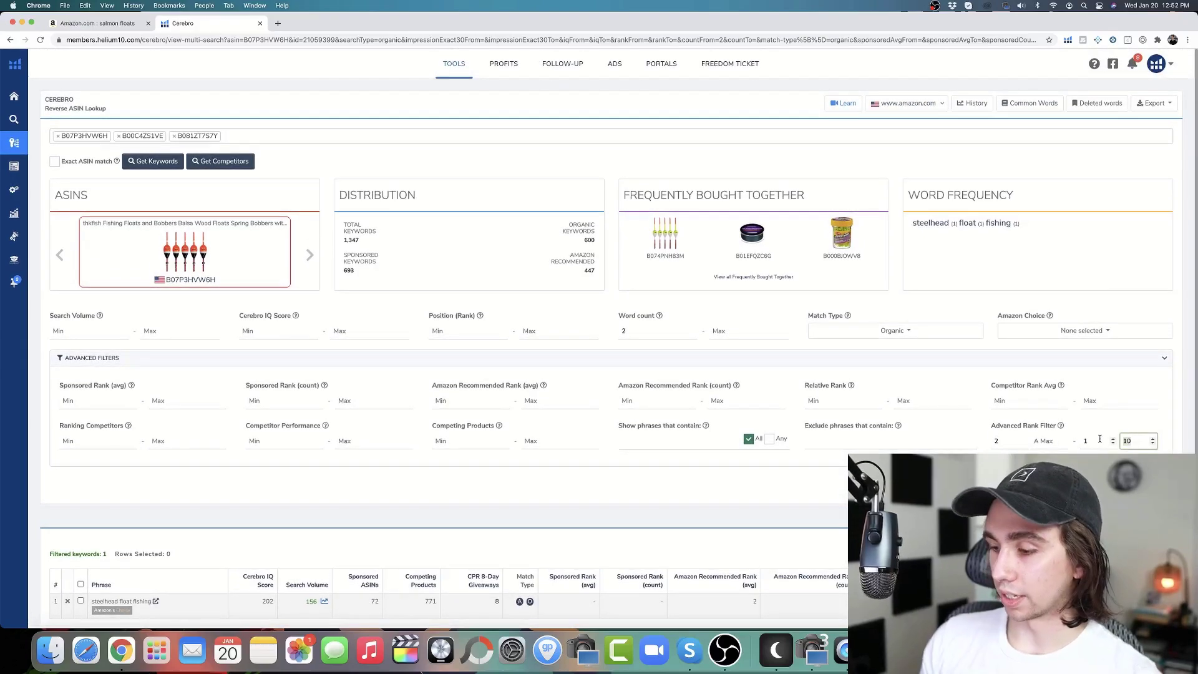
pyautogui.click(795, 464)
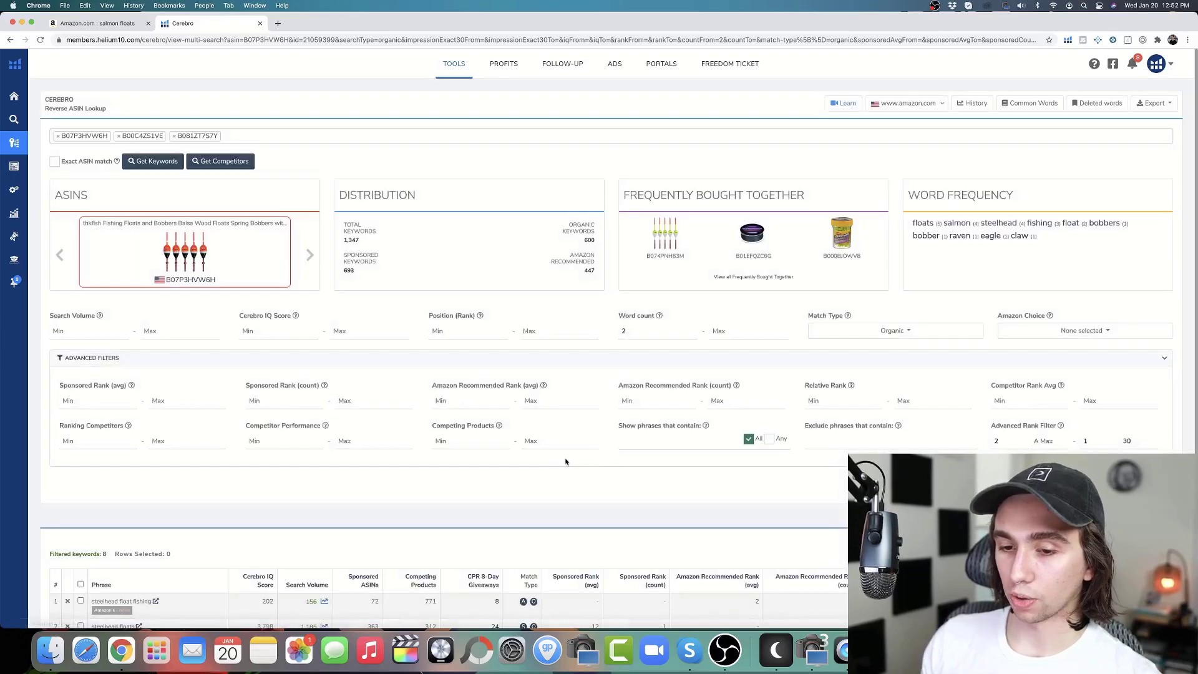
pyautogui.scroll(-5, 558, 462)
pyautogui.scroll(-1, 558, 461)
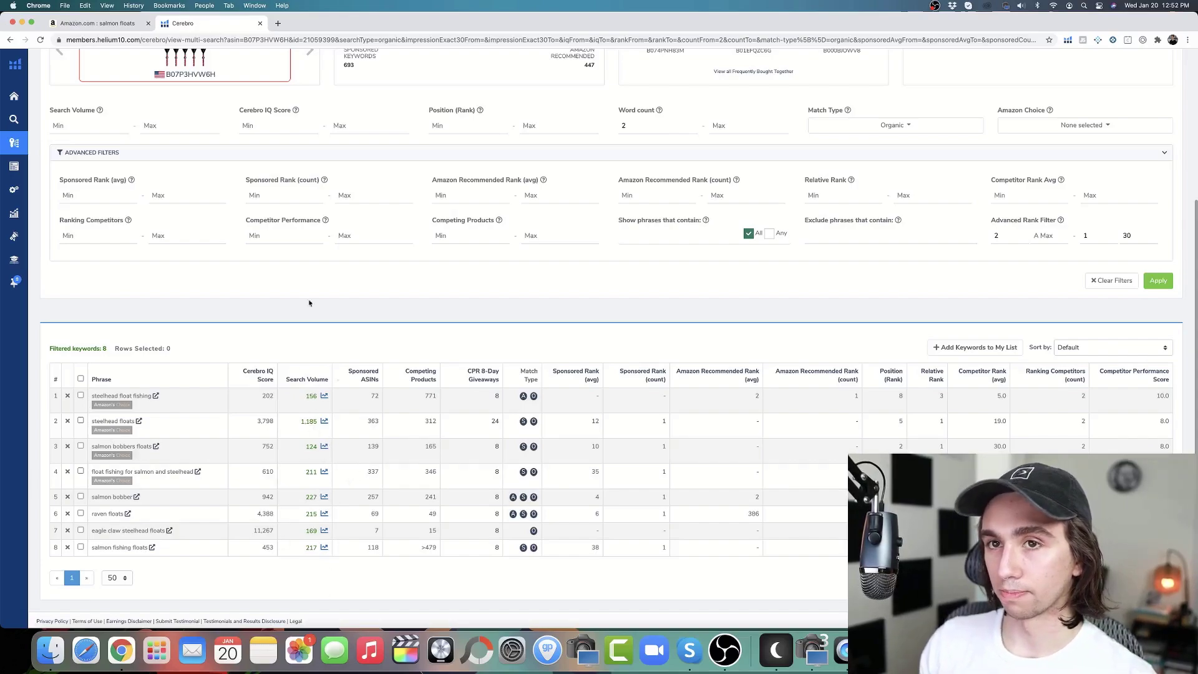
# Back on Amazon, source salmon floats on Alibaba and load more results: 415 products from $0.04
pyautogui.click(100, 23)
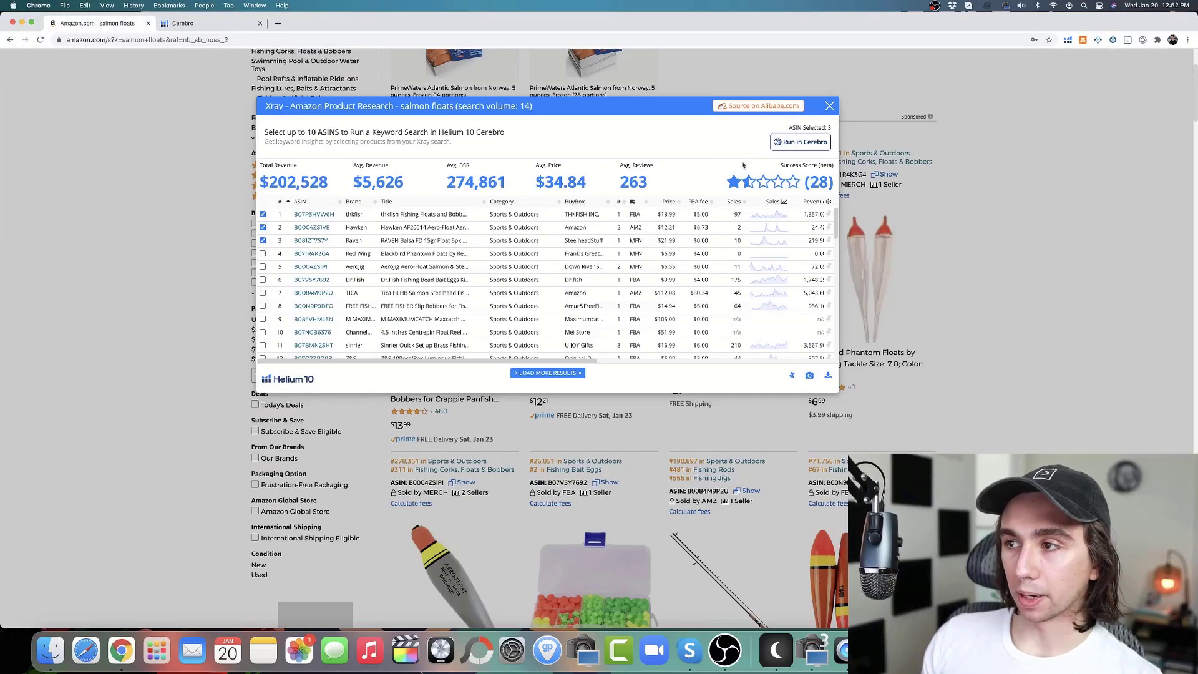
pyautogui.click(761, 107)
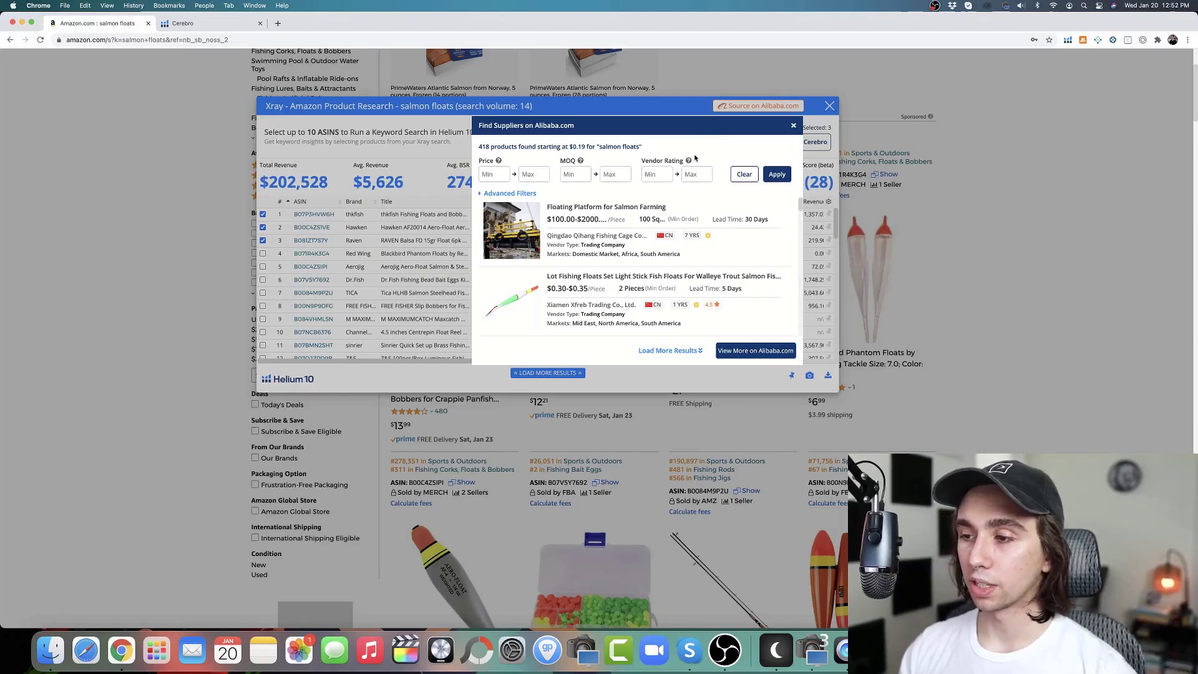
pyautogui.click(692, 351)
pyautogui.scroll(-5, 675, 318)
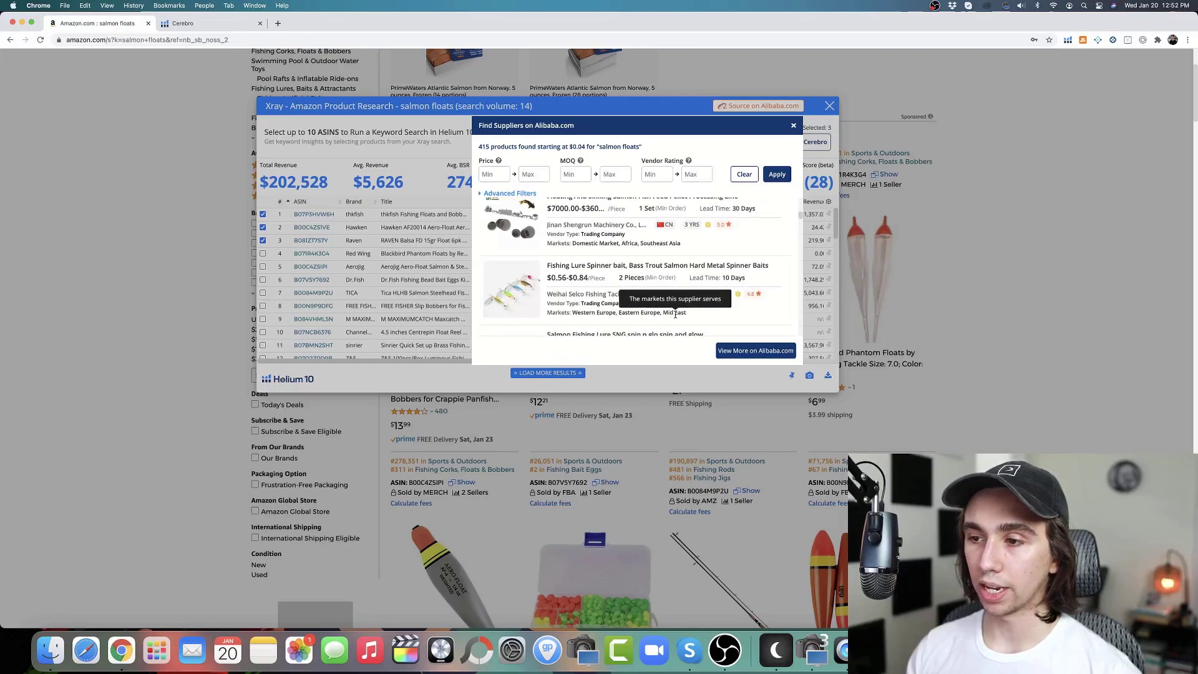
pyautogui.scroll(-8, 675, 315)
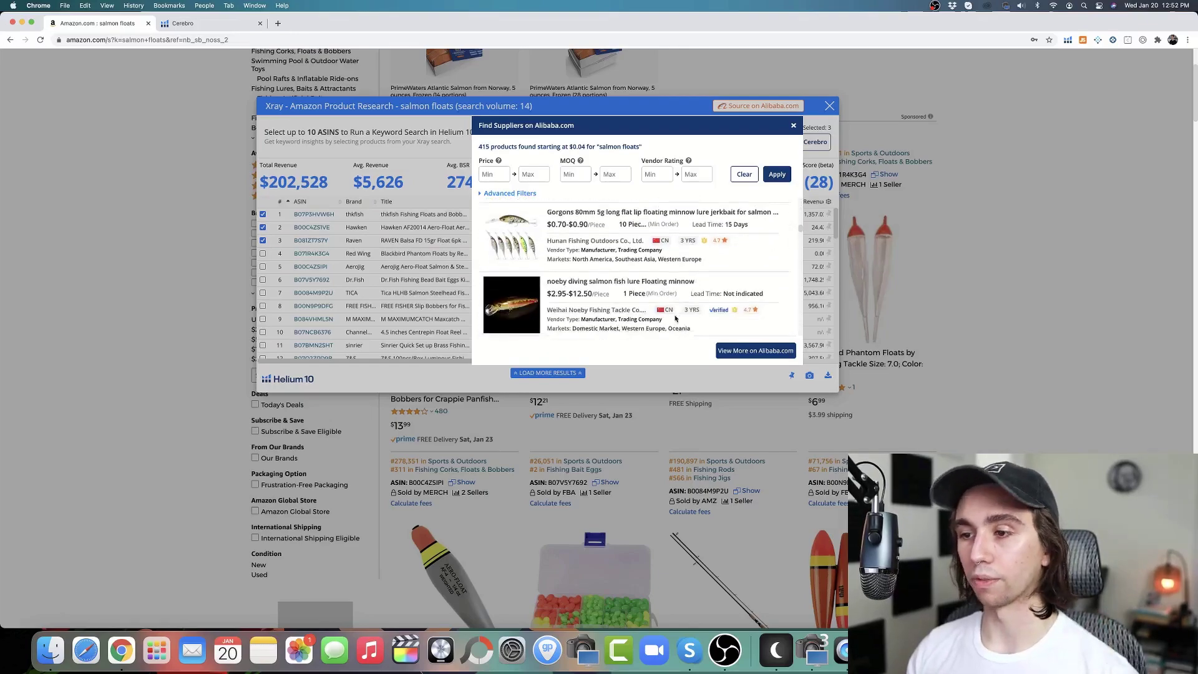
pyautogui.scroll(-8, 677, 318)
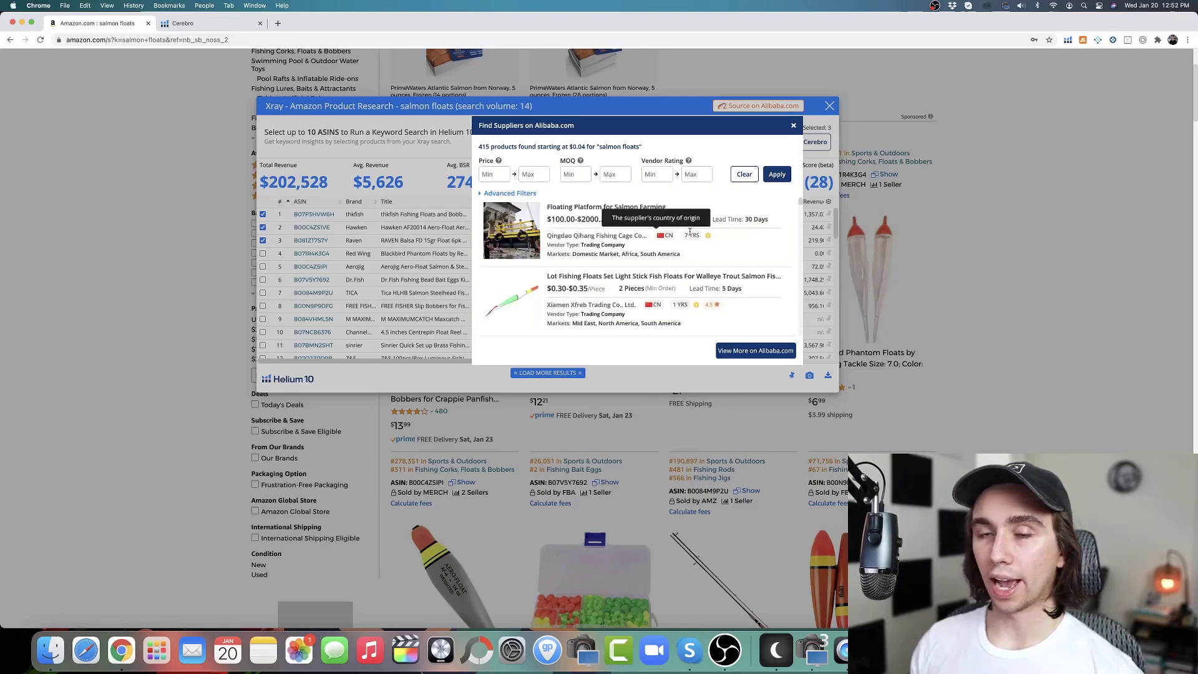
pyautogui.moveTo(689, 231)
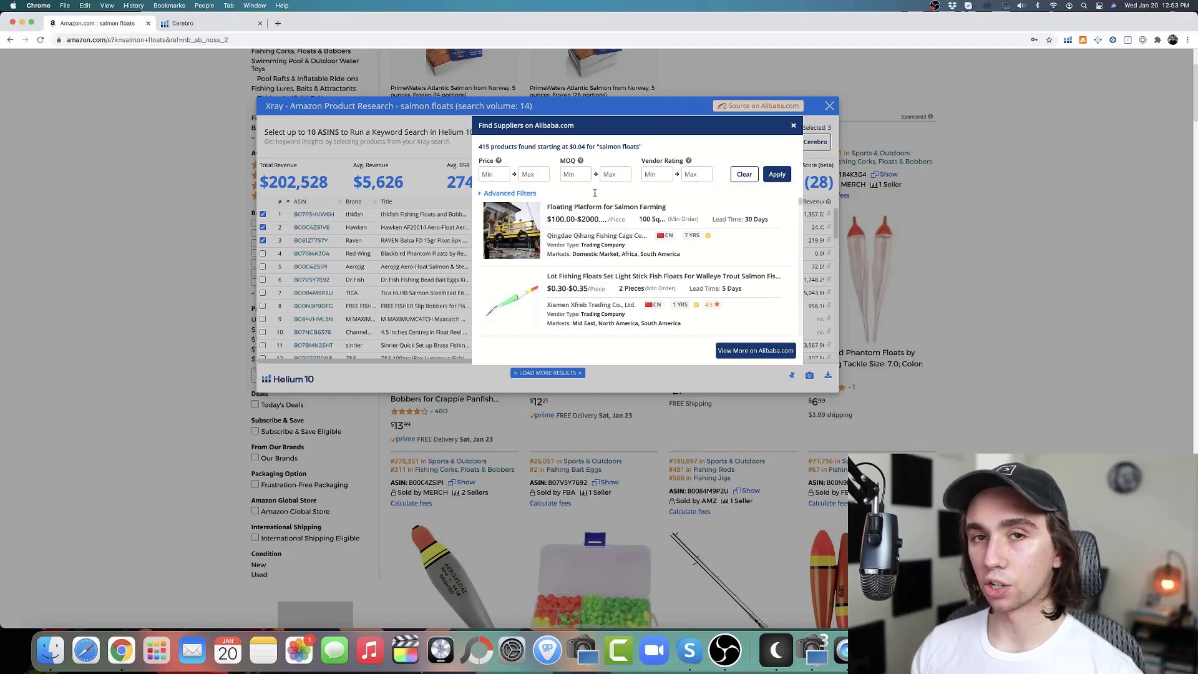
# Enter supplier filters of price 0.01 to 3, minimum order 1000 and vendor rating 4
pyautogui.click(502, 175)
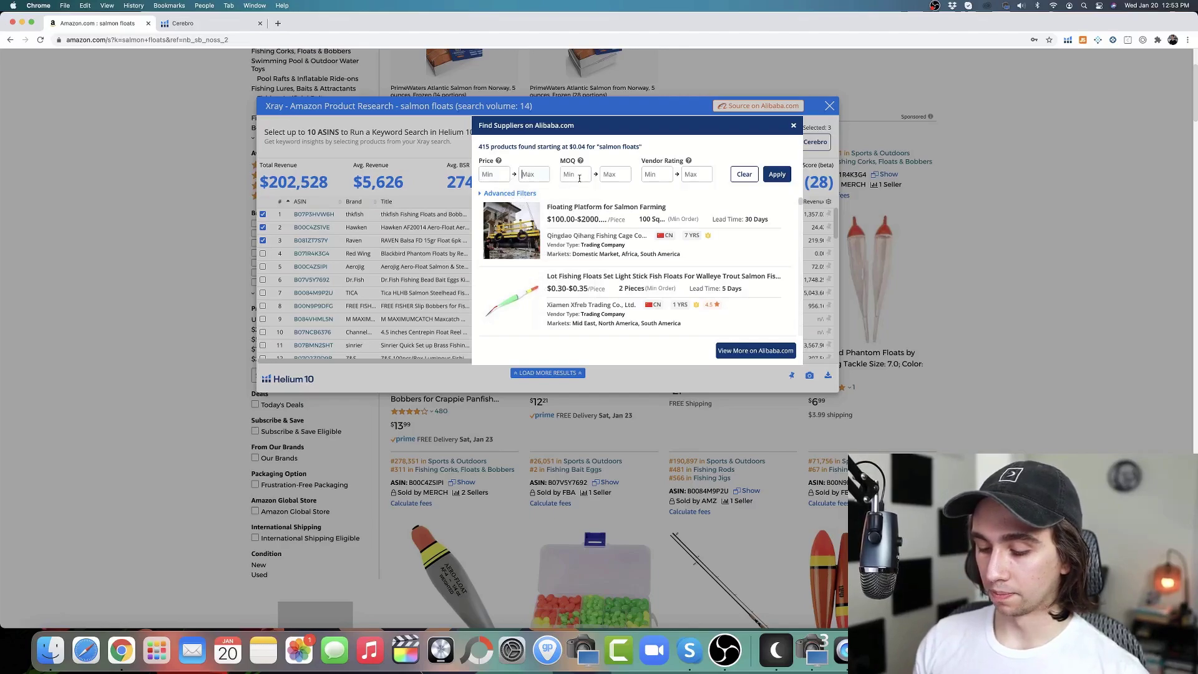
pyautogui.write('3')
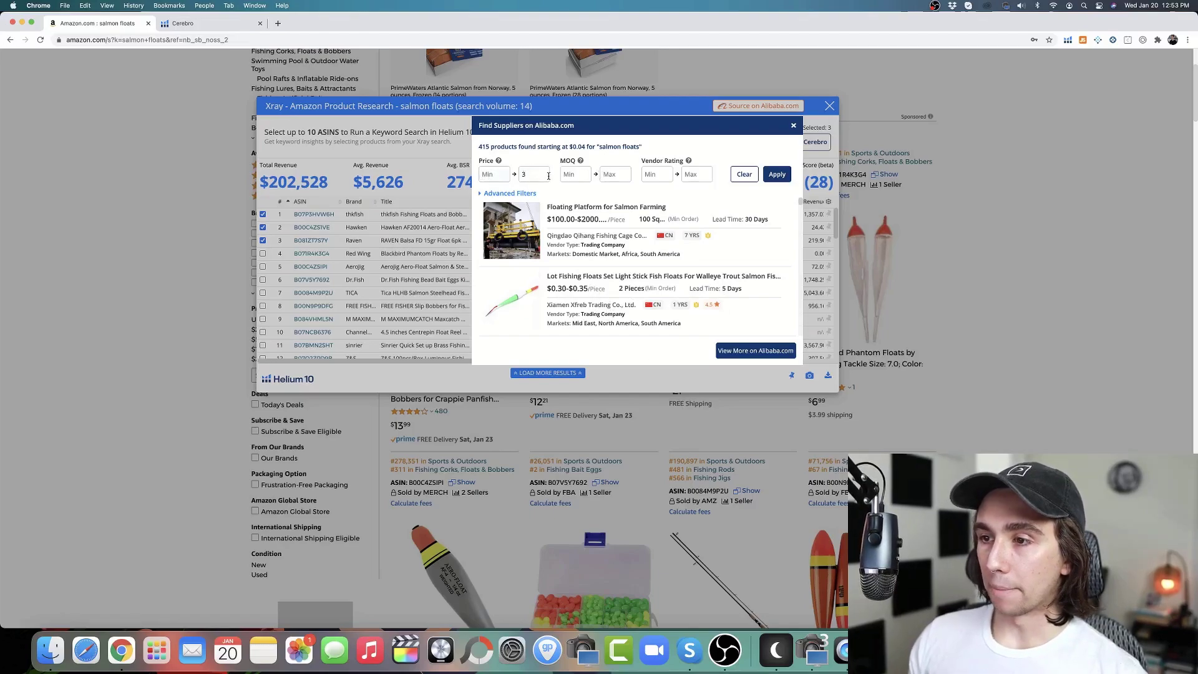
pyautogui.write('.01')
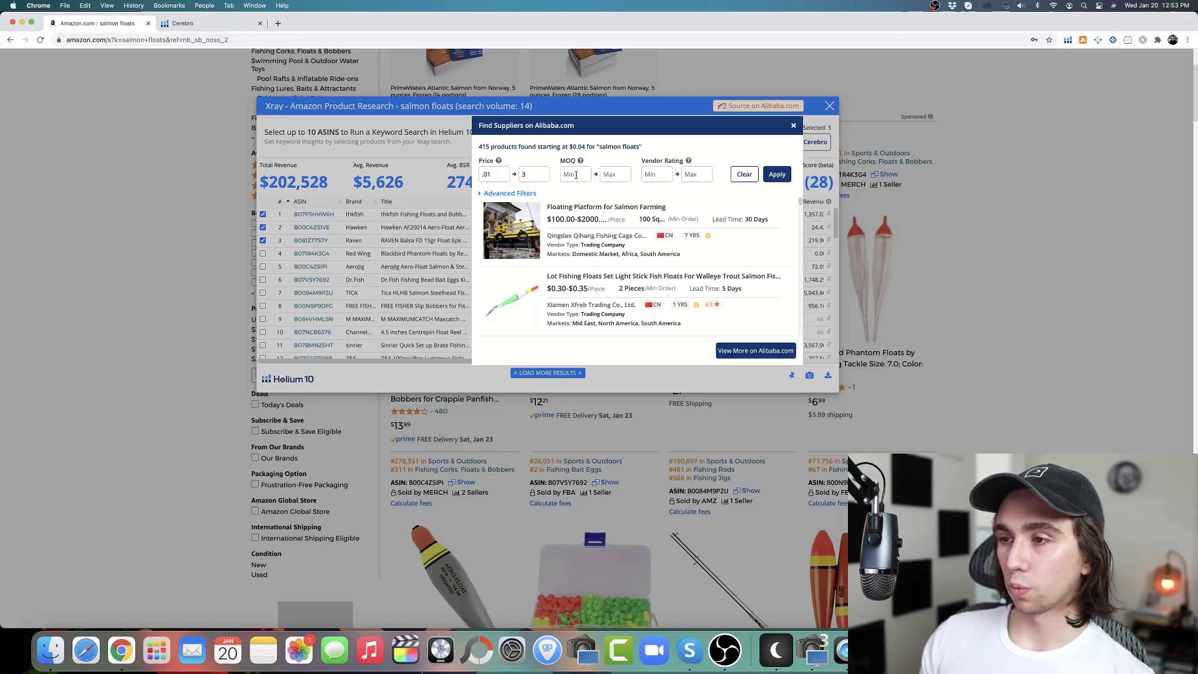
pyautogui.click(617, 173)
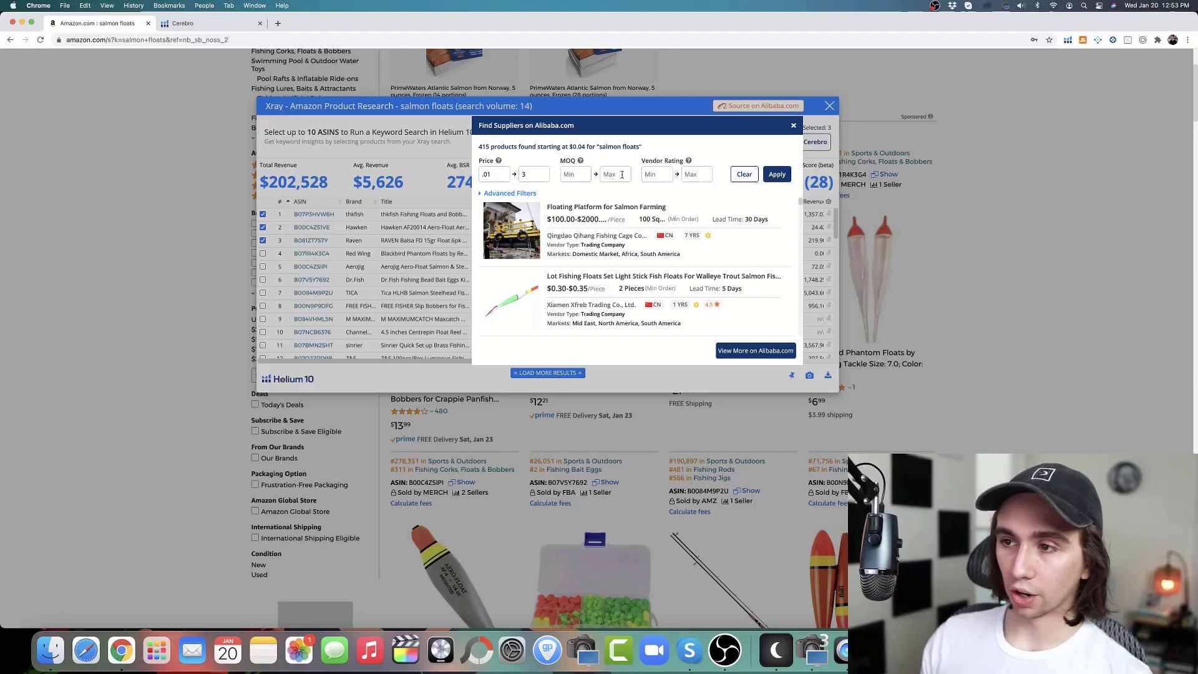
pyautogui.click(581, 175)
pyautogui.write('100')
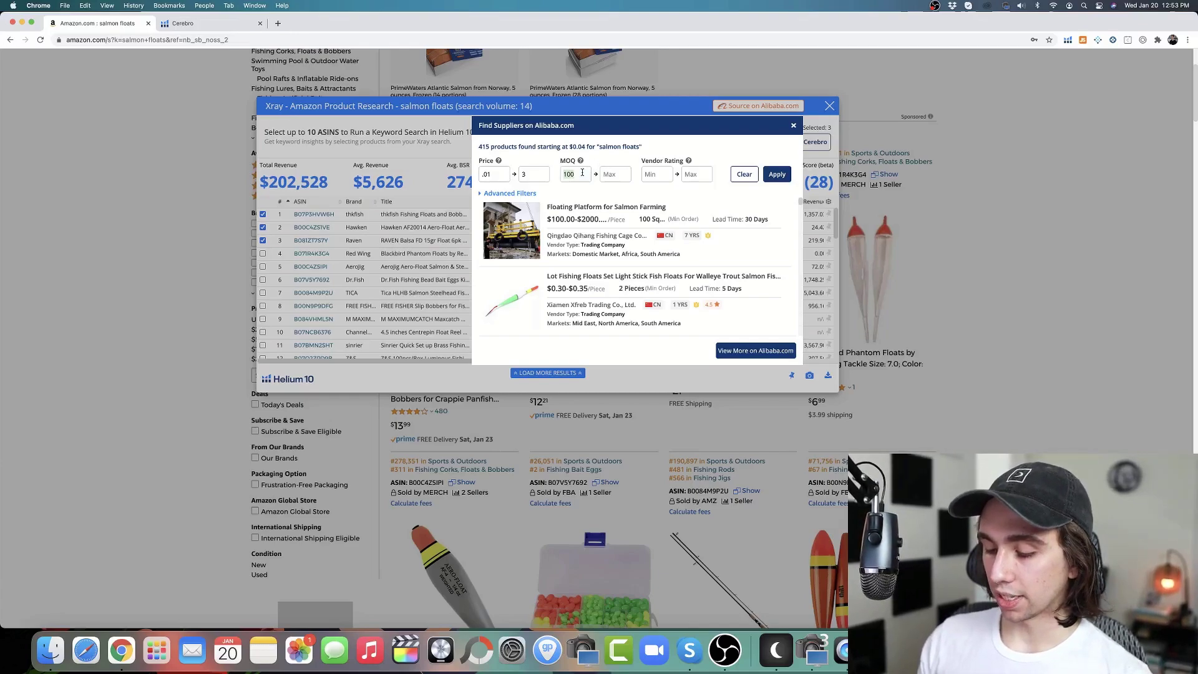
pyautogui.write('1000')
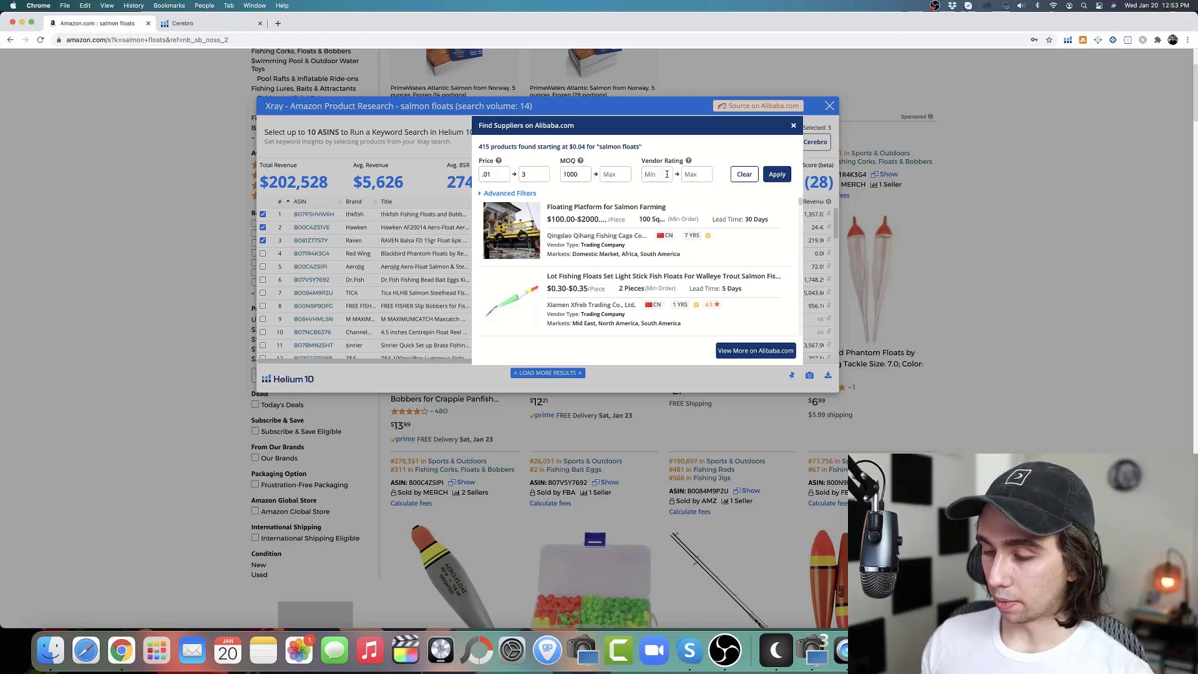
pyautogui.write('4')
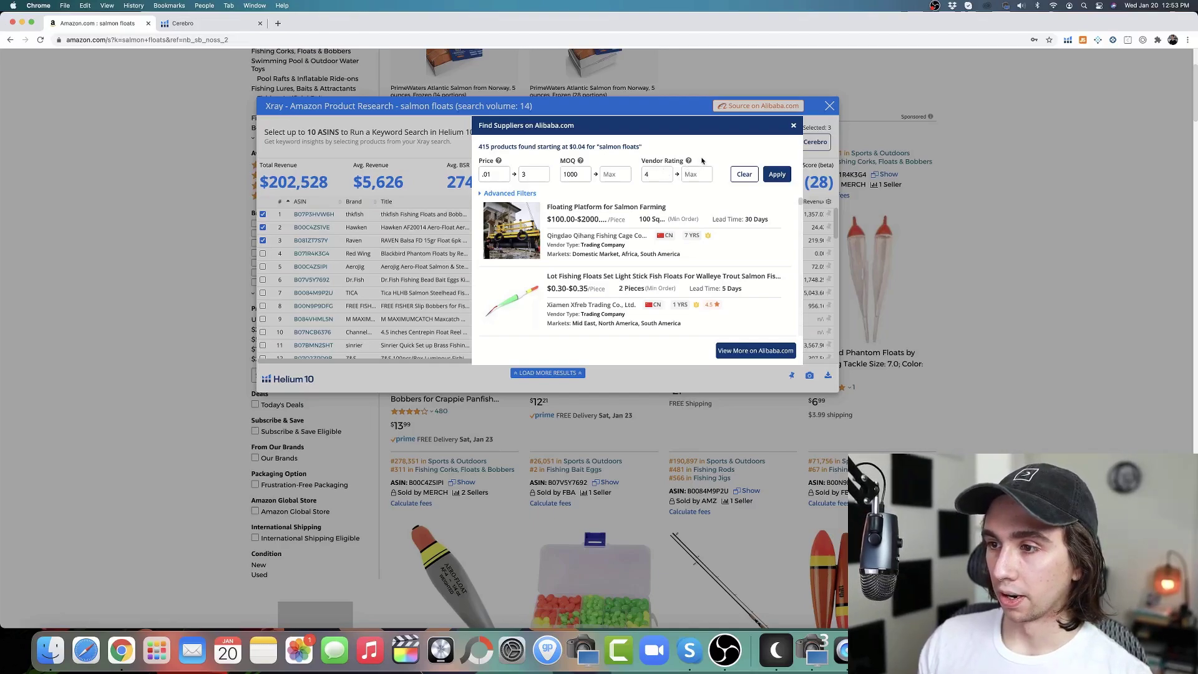
# Apply the price, minimum order and vendor rating supplier filters and review the results
pyautogui.click(777, 176)
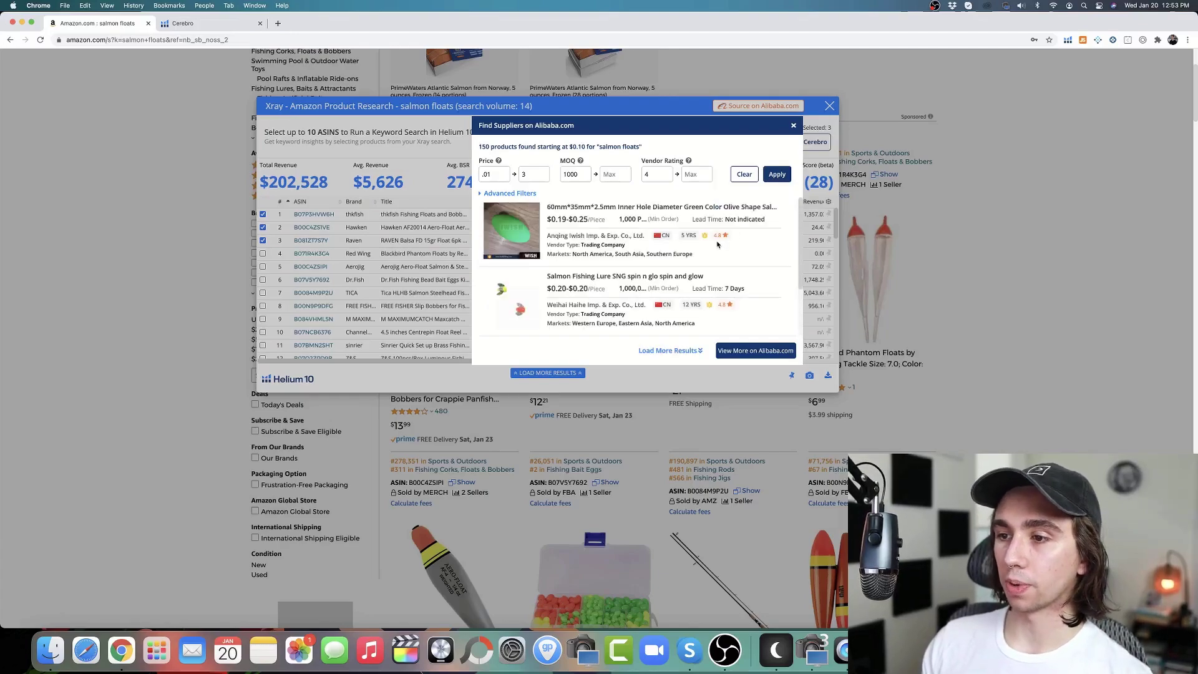
pyautogui.scroll(-5, 717, 244)
pyautogui.scroll(3, 715, 244)
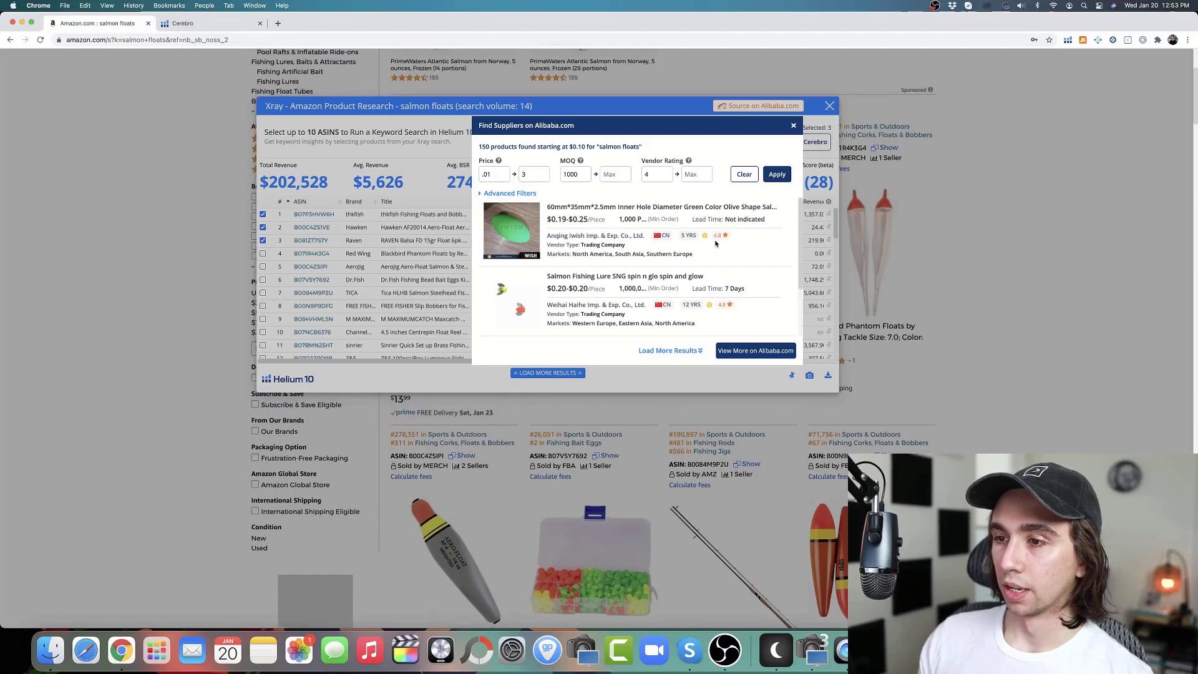
pyautogui.scroll(-2, 717, 244)
pyautogui.scroll(2, 664, 210)
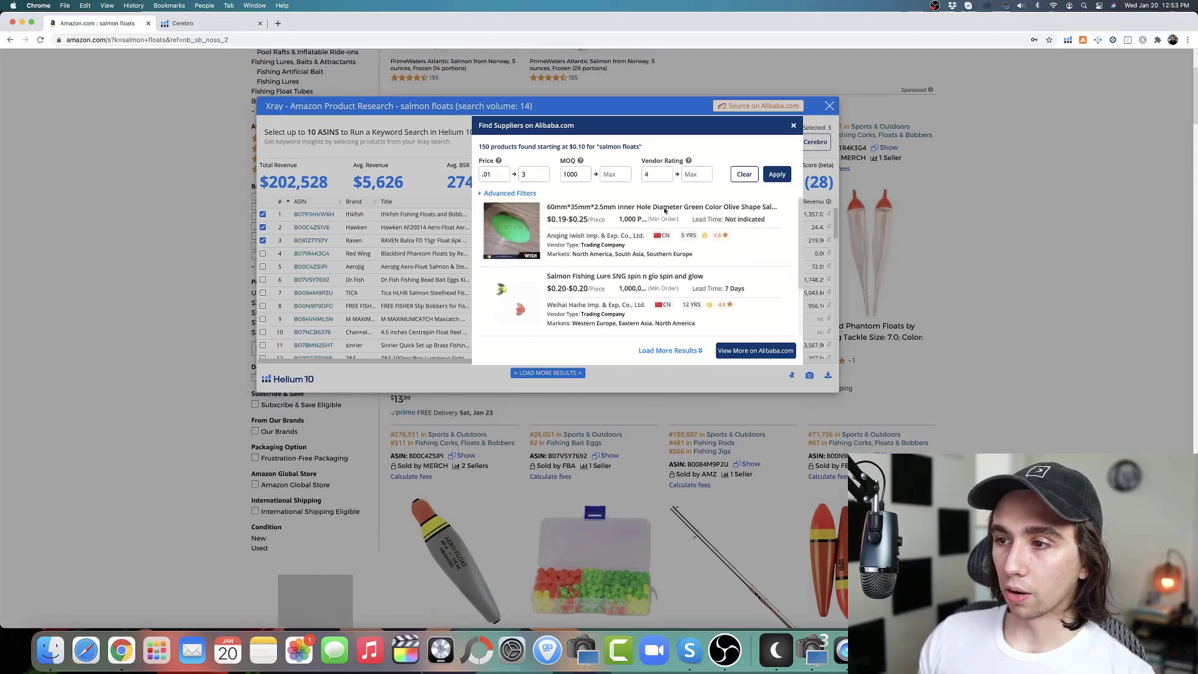
# Clear the minimum price and MOQ, reapply, and open the top Lot Fishing Floats listing
pyautogui.doubleClick(580, 174)
pyautogui.press('BackSpace')
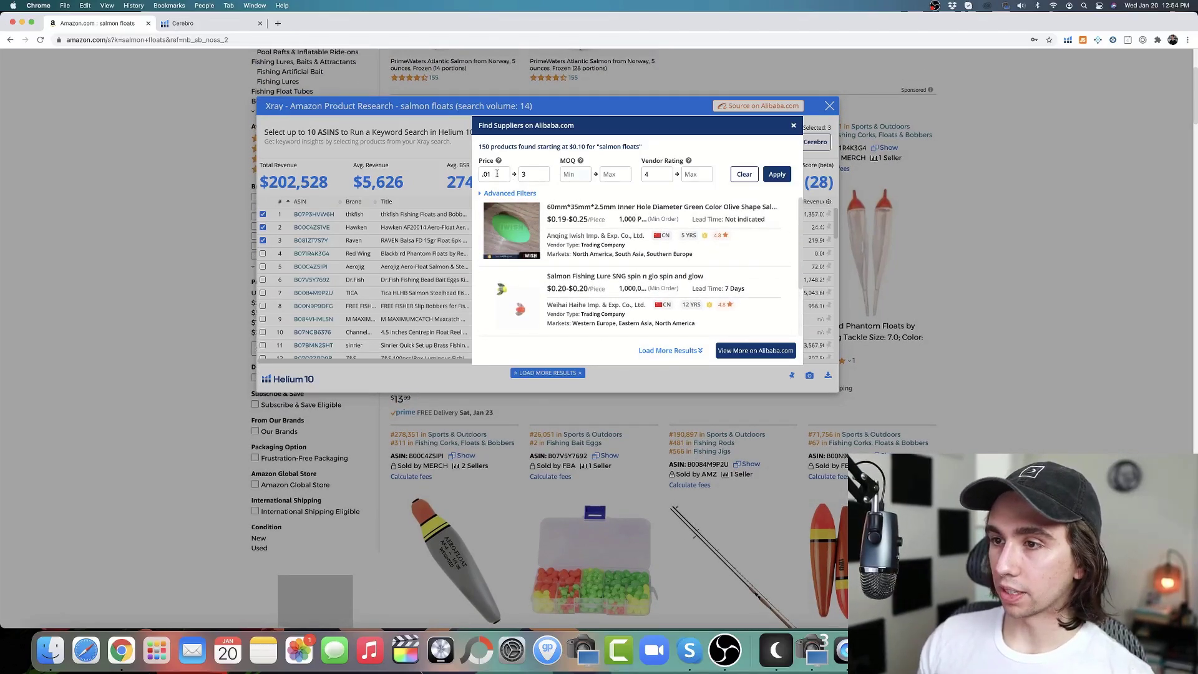
pyautogui.doubleClick(497, 174)
pyautogui.press('BackSpace')
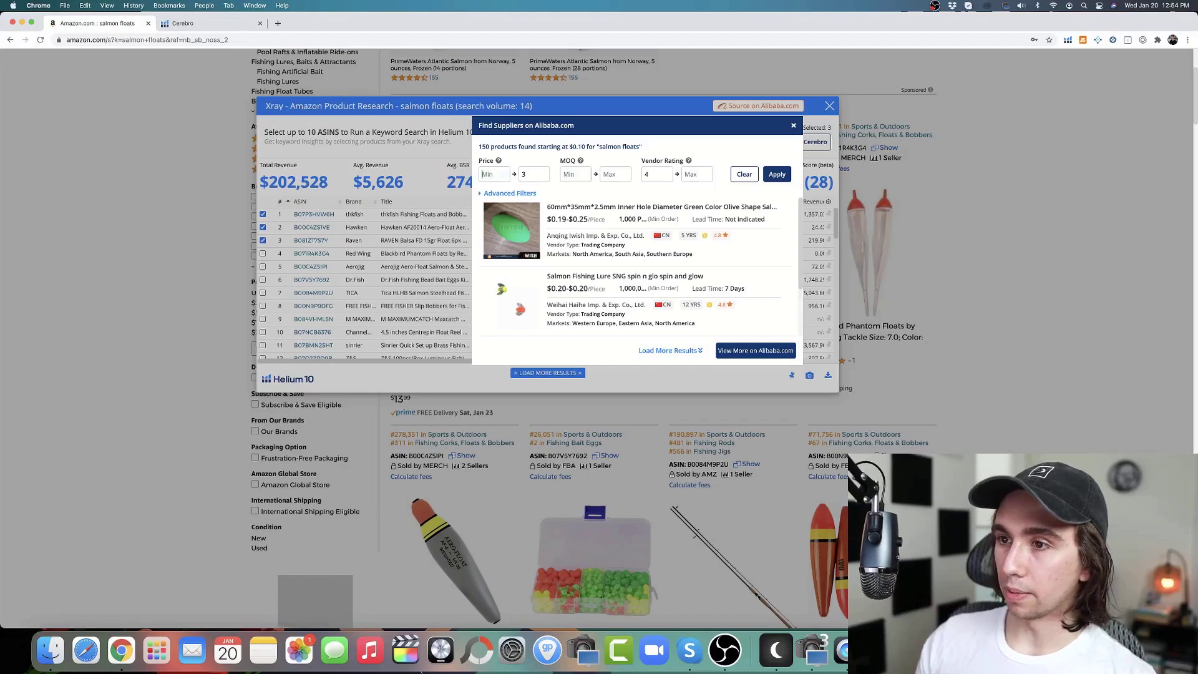
pyautogui.click(786, 177)
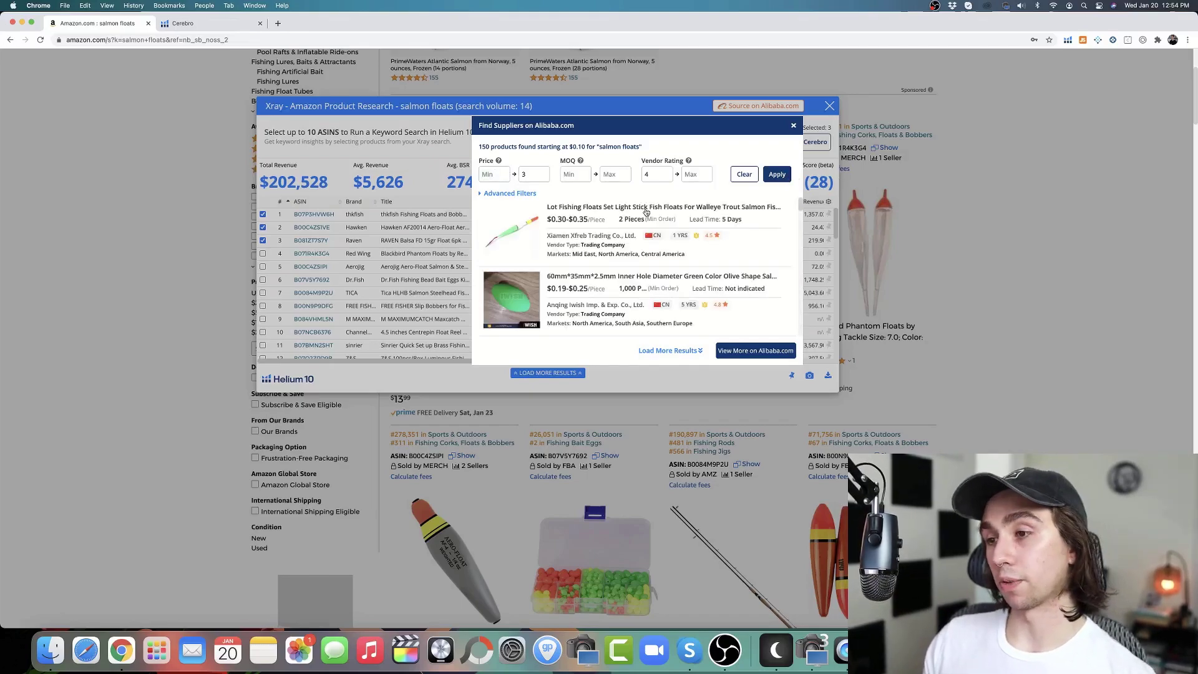
pyautogui.scroll(-1, 647, 212)
pyautogui.scroll(1, 646, 213)
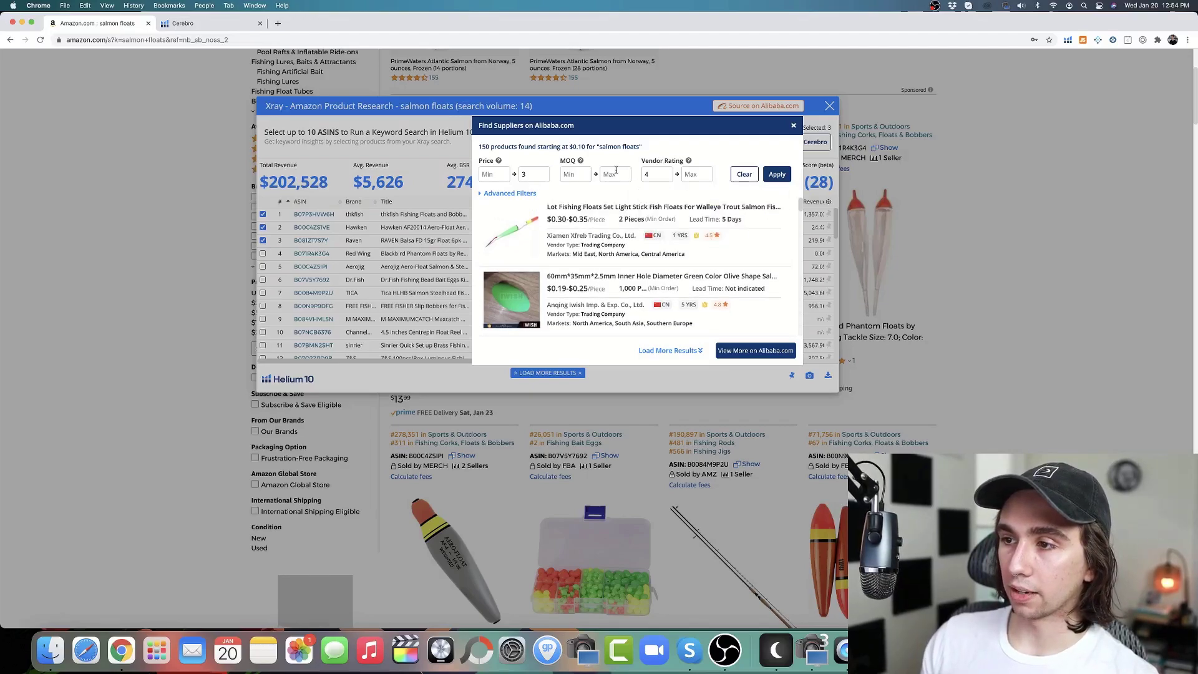
pyautogui.click(597, 207)
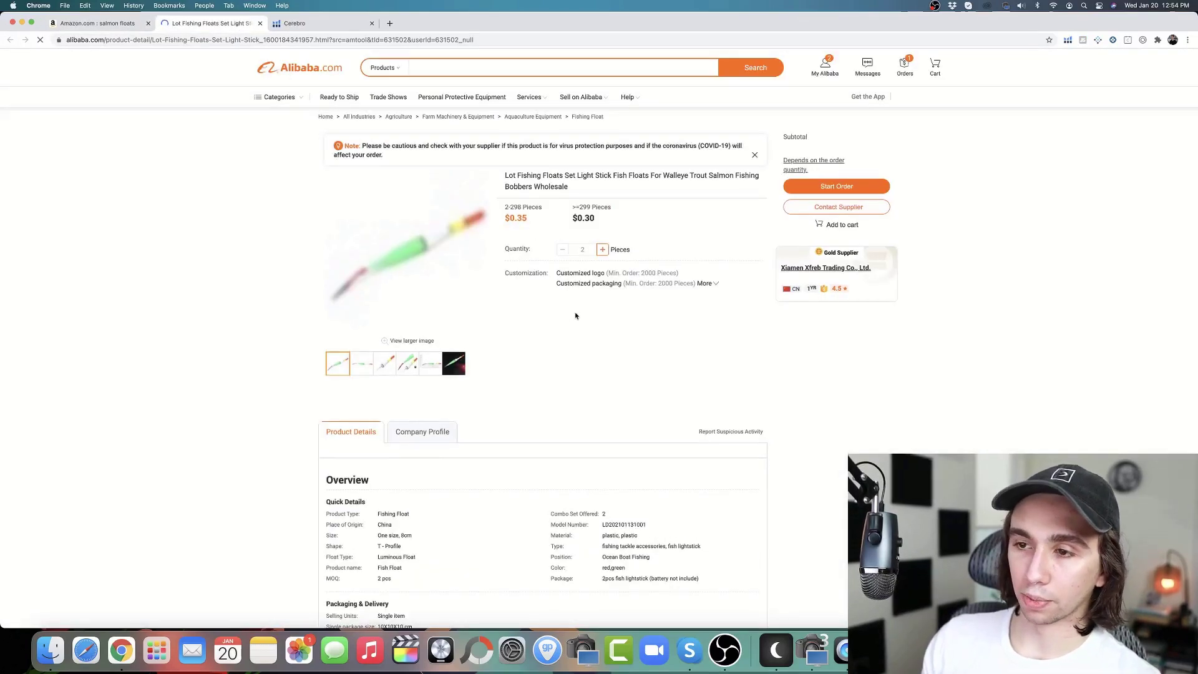
# Leave the Alibaba product page and return to the Amazon tab with the supplier panel
pyautogui.click(299, 23)
pyautogui.click(97, 23)
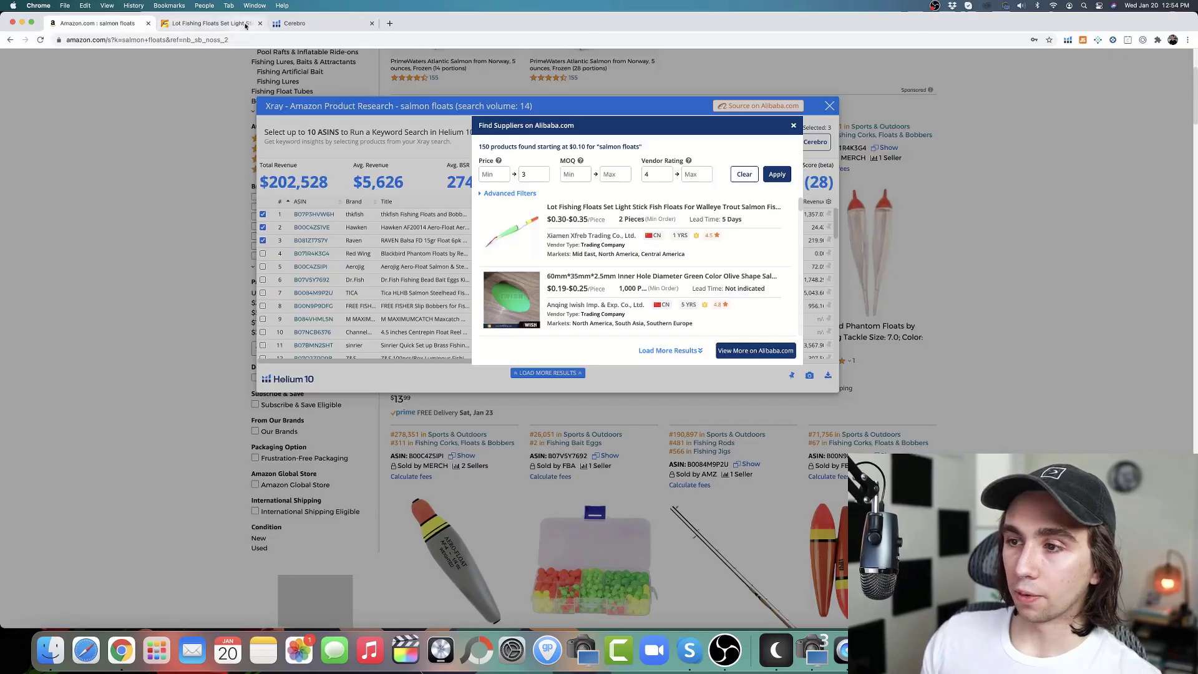
# Apply a United States supplier country filter (24 products), then change the country to China
pyautogui.click(498, 194)
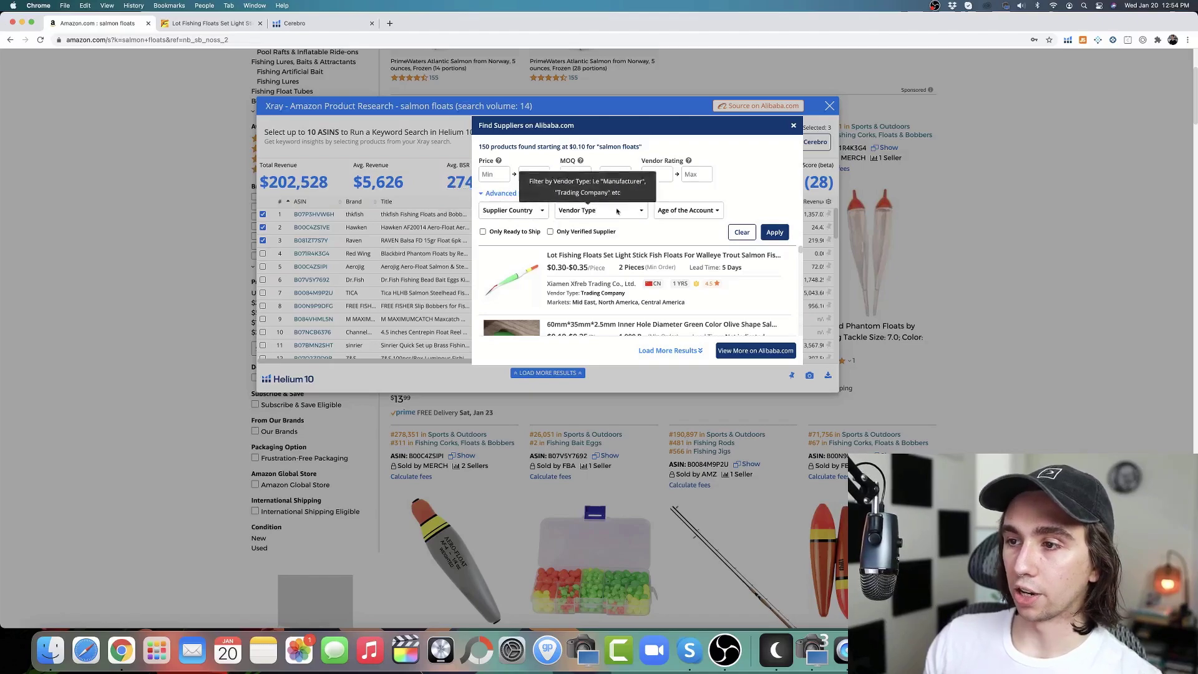
pyautogui.click(520, 208)
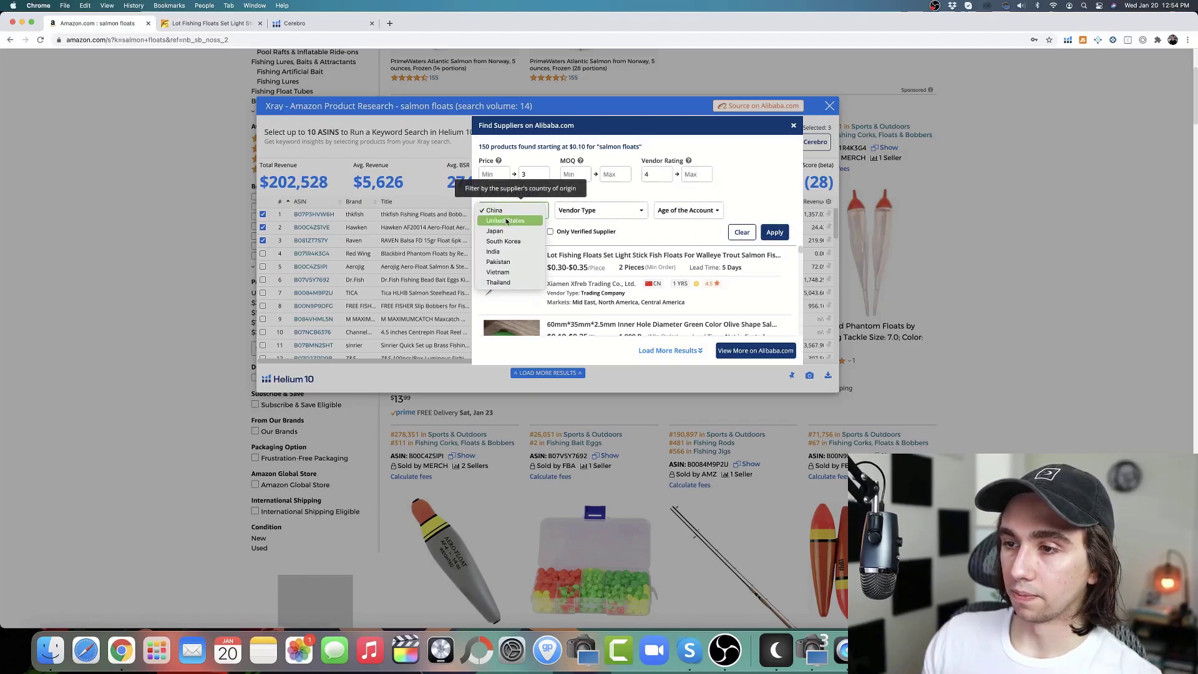
pyautogui.click(507, 222)
pyautogui.click(511, 210)
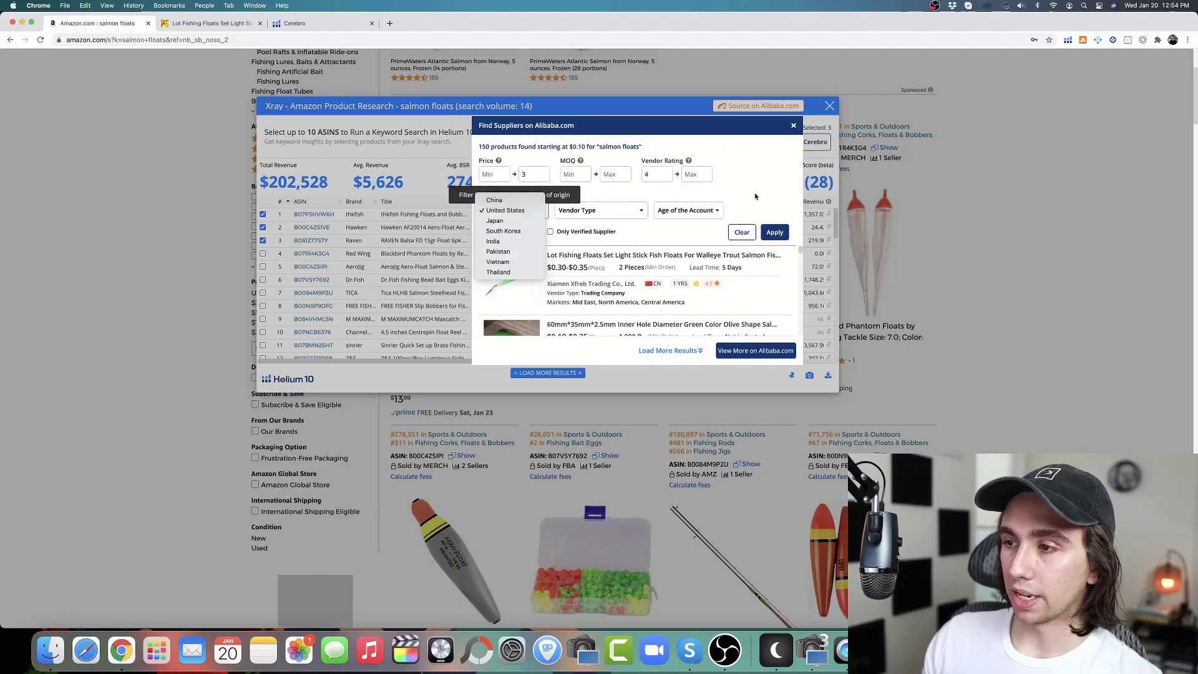
pyautogui.click(771, 236)
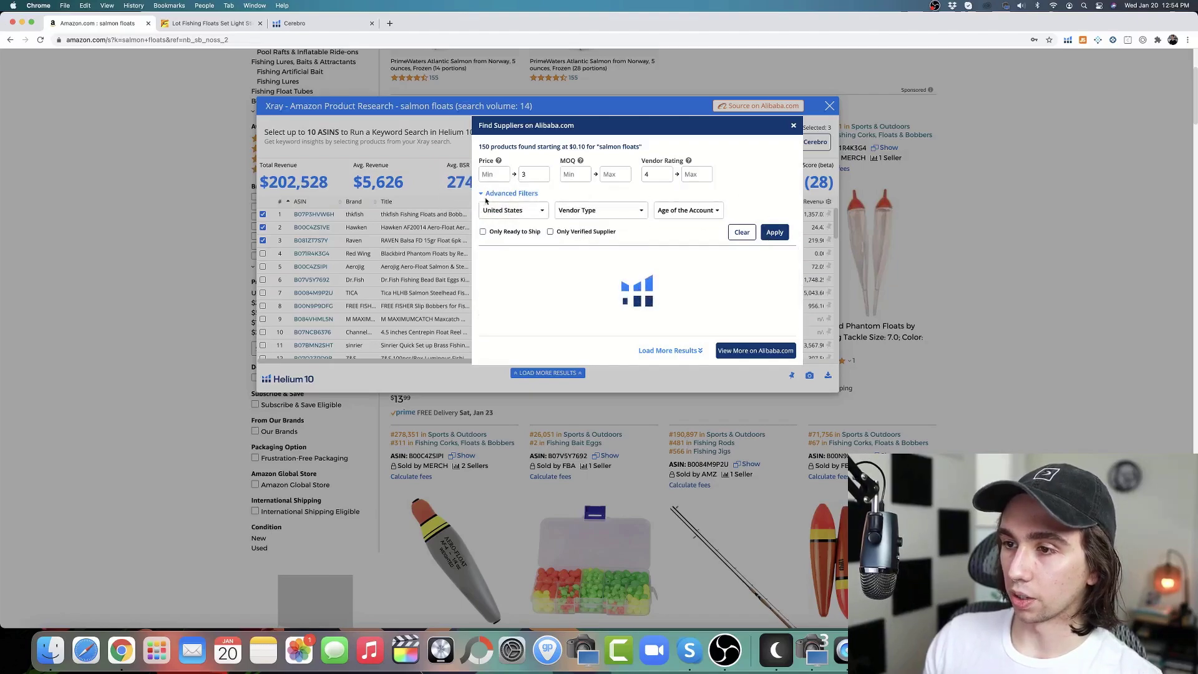
pyautogui.scroll(-5, 643, 249)
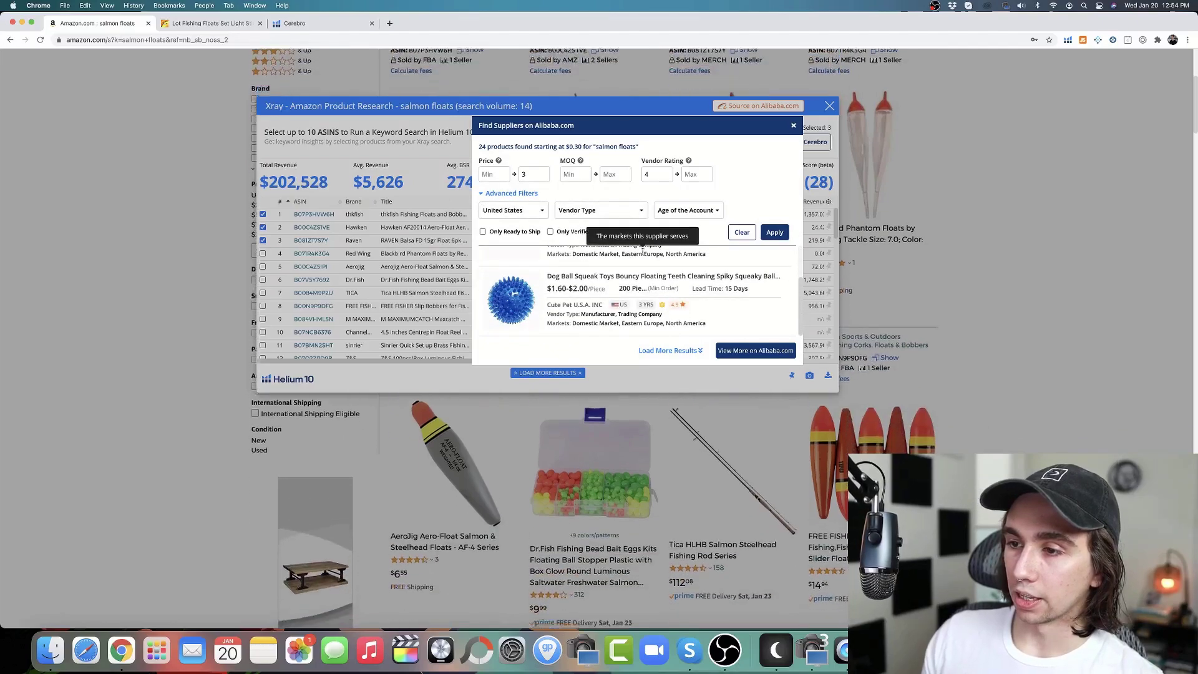
pyautogui.scroll(2, 642, 250)
pyautogui.click(509, 210)
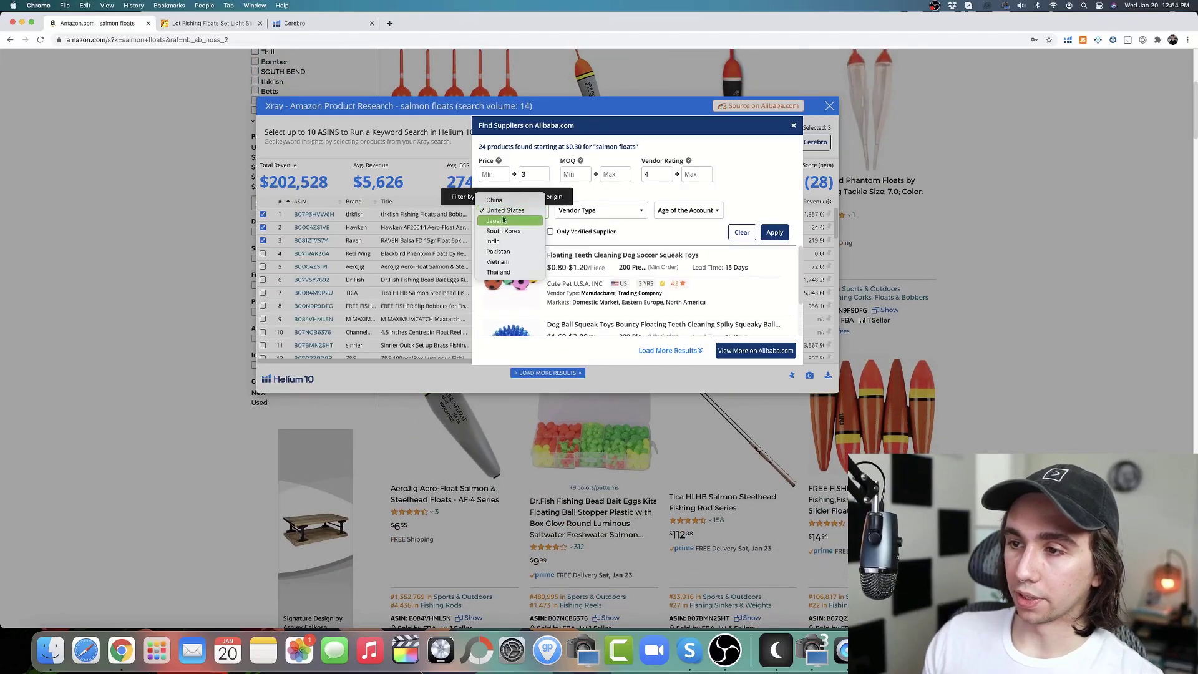
pyautogui.click(494, 200)
pyautogui.click(626, 211)
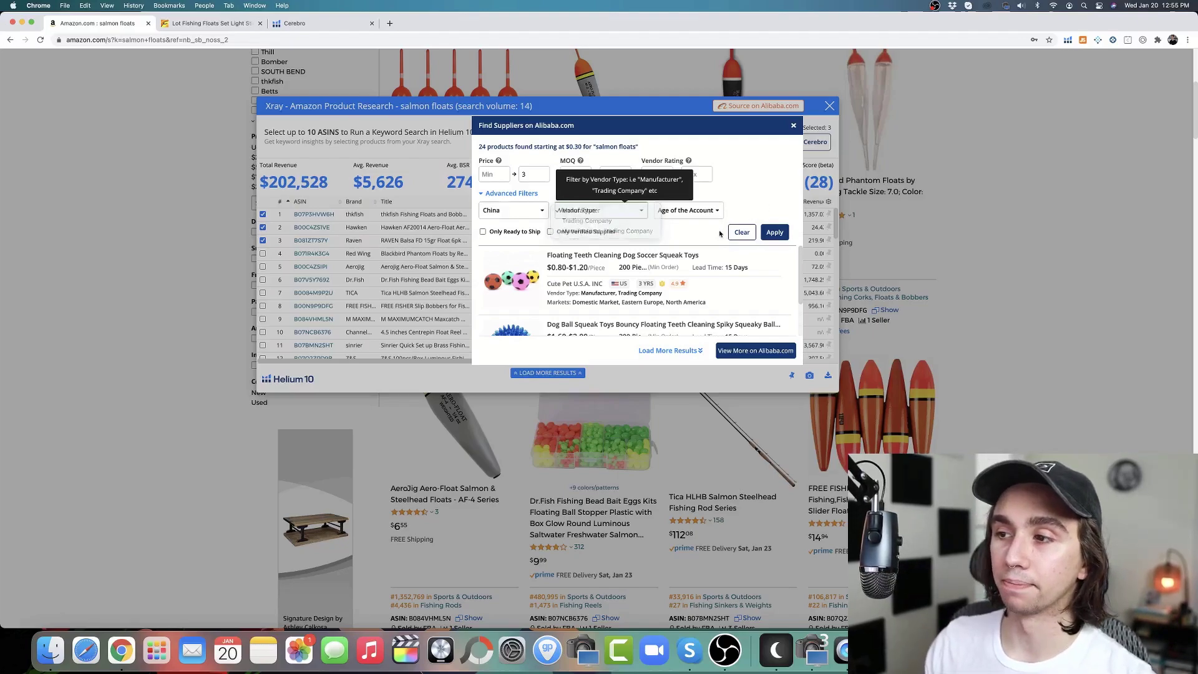
# Look through the supplier account age choices without selecting one
pyautogui.click(698, 211)
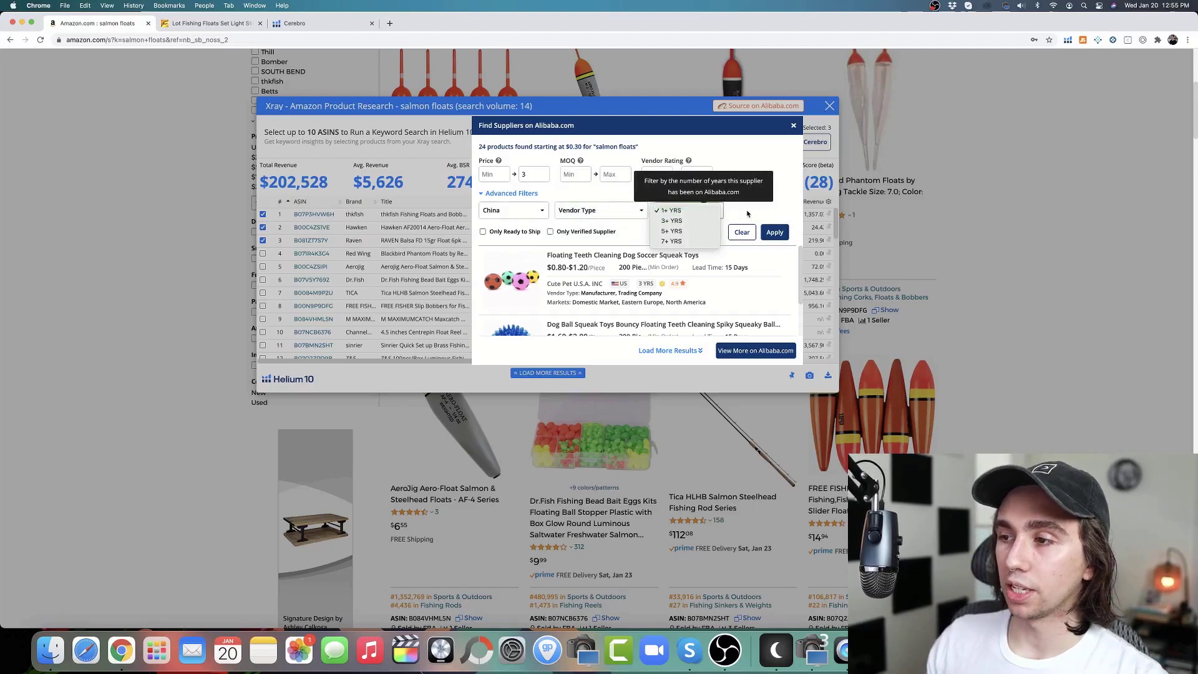
pyautogui.click(675, 214)
pyautogui.scroll(-1, 650, 285)
pyautogui.scroll(1, 650, 286)
pyautogui.click(707, 214)
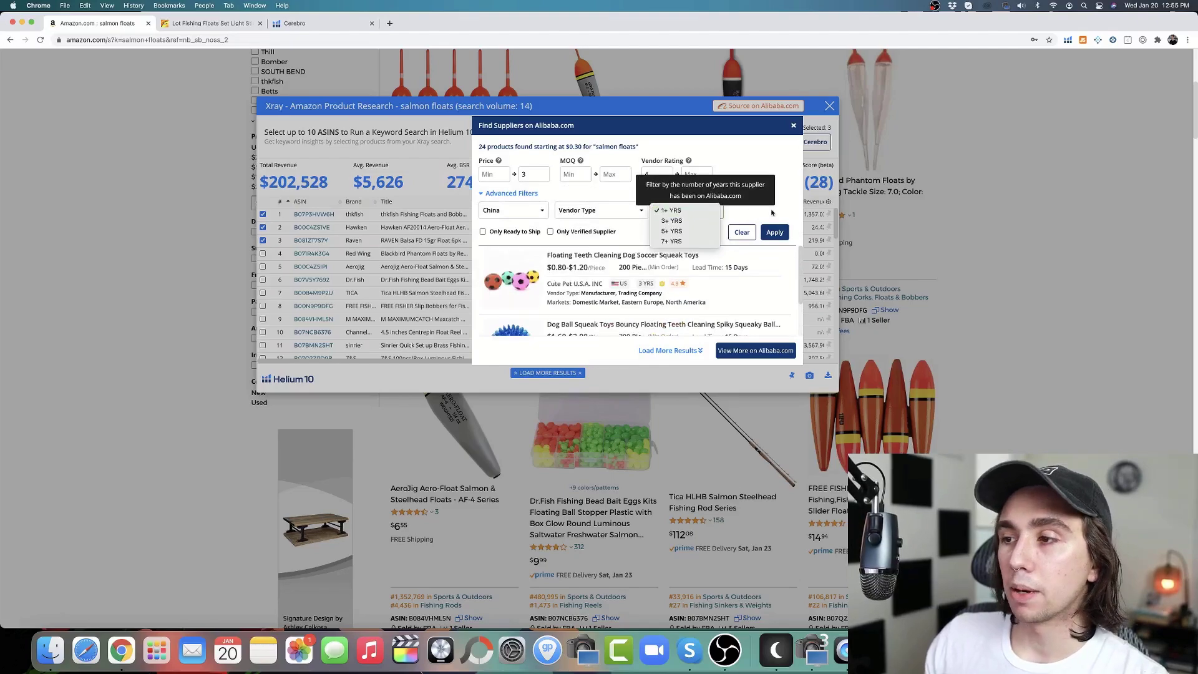
pyautogui.click(674, 213)
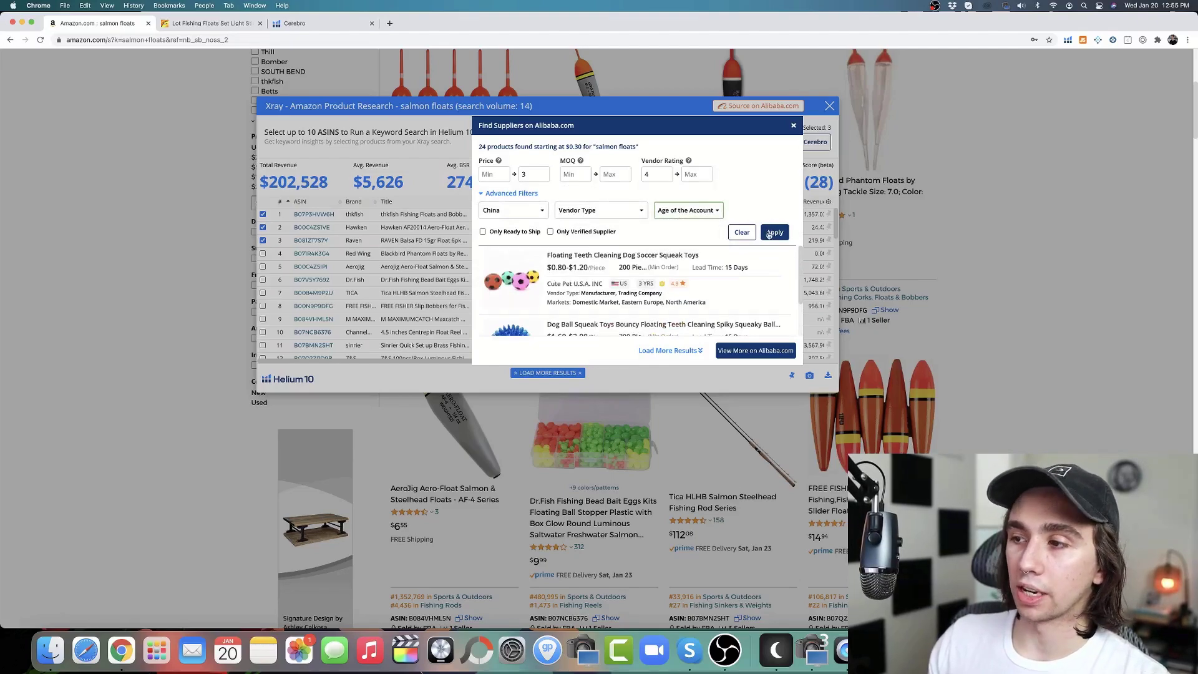
# Set vendor type to Manufacturer, Trading Company and apply, giving 149 products from $0.04
pyautogui.click(604, 209)
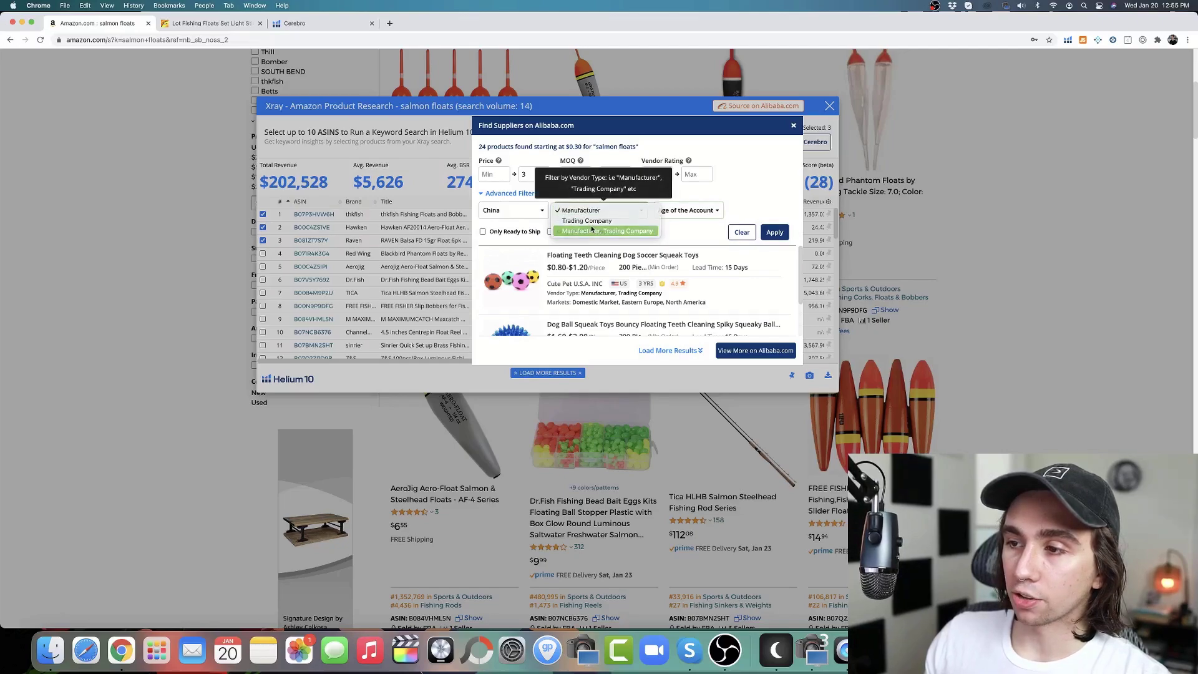
pyautogui.click(593, 229)
pyautogui.click(774, 237)
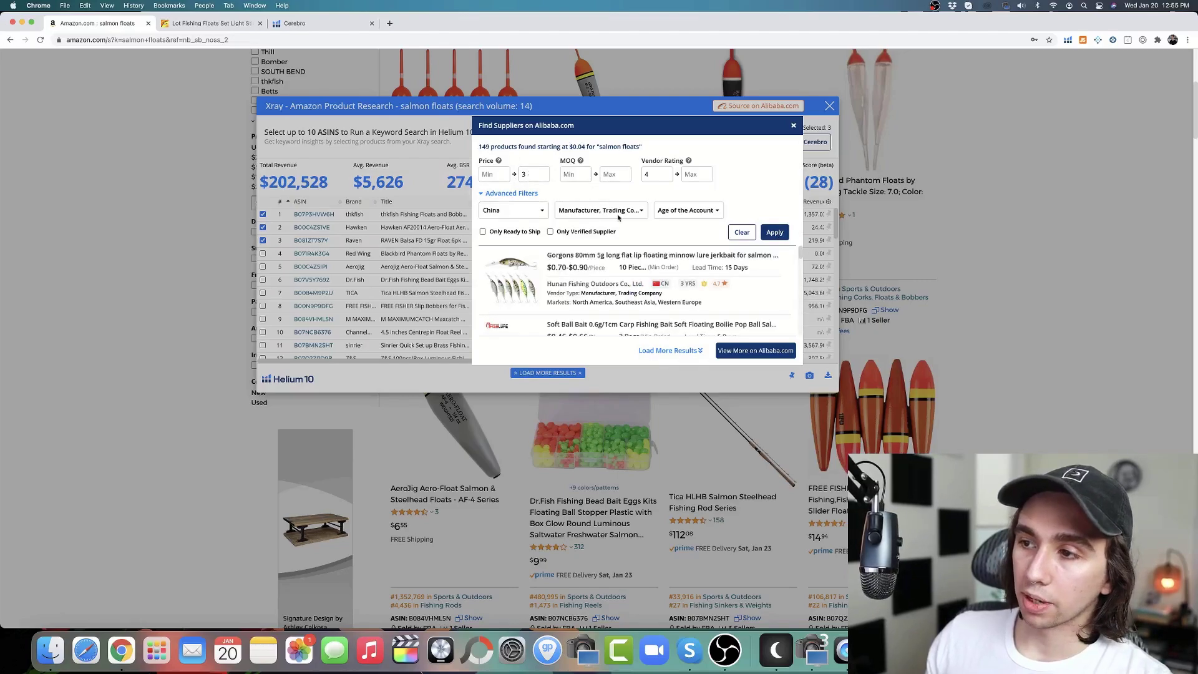
pyautogui.scroll(-2, 619, 218)
pyautogui.scroll(-3, 614, 273)
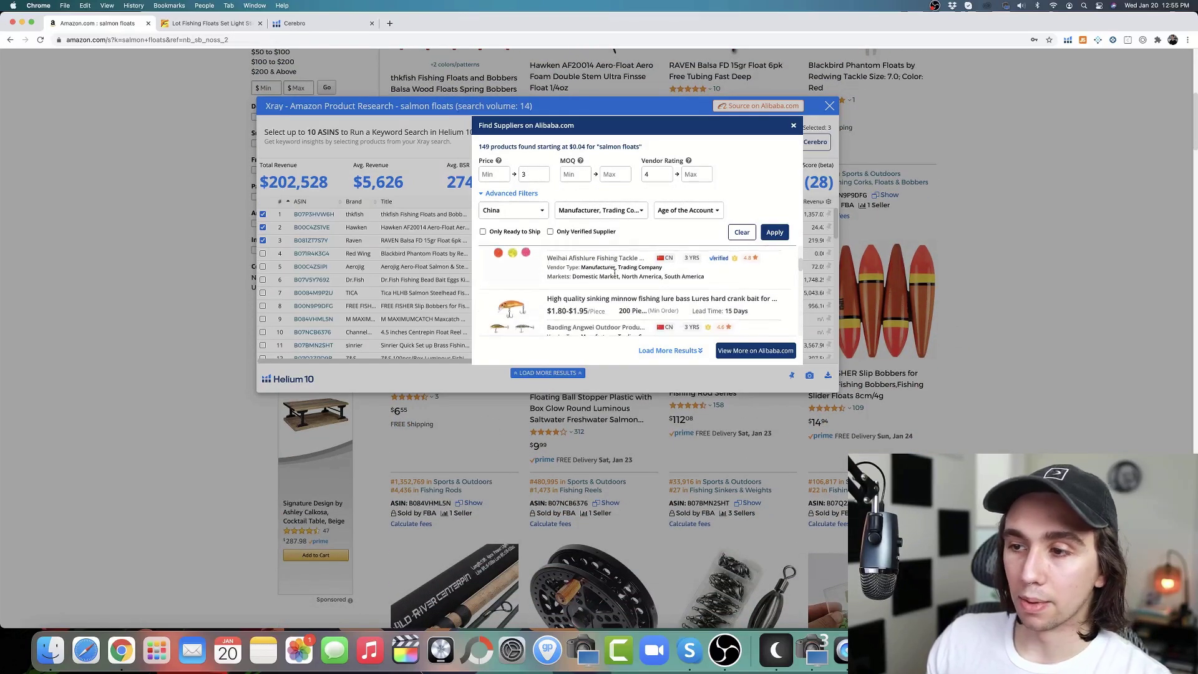
pyautogui.scroll(-8, 615, 273)
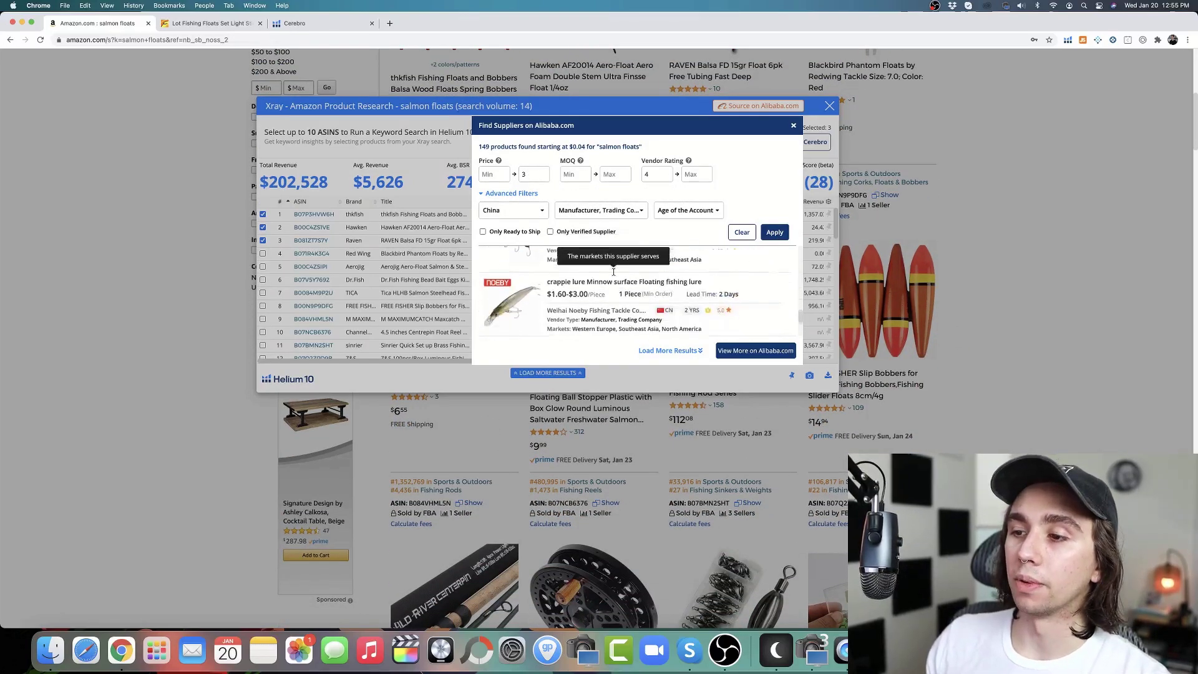
pyautogui.scroll(-5, 613, 272)
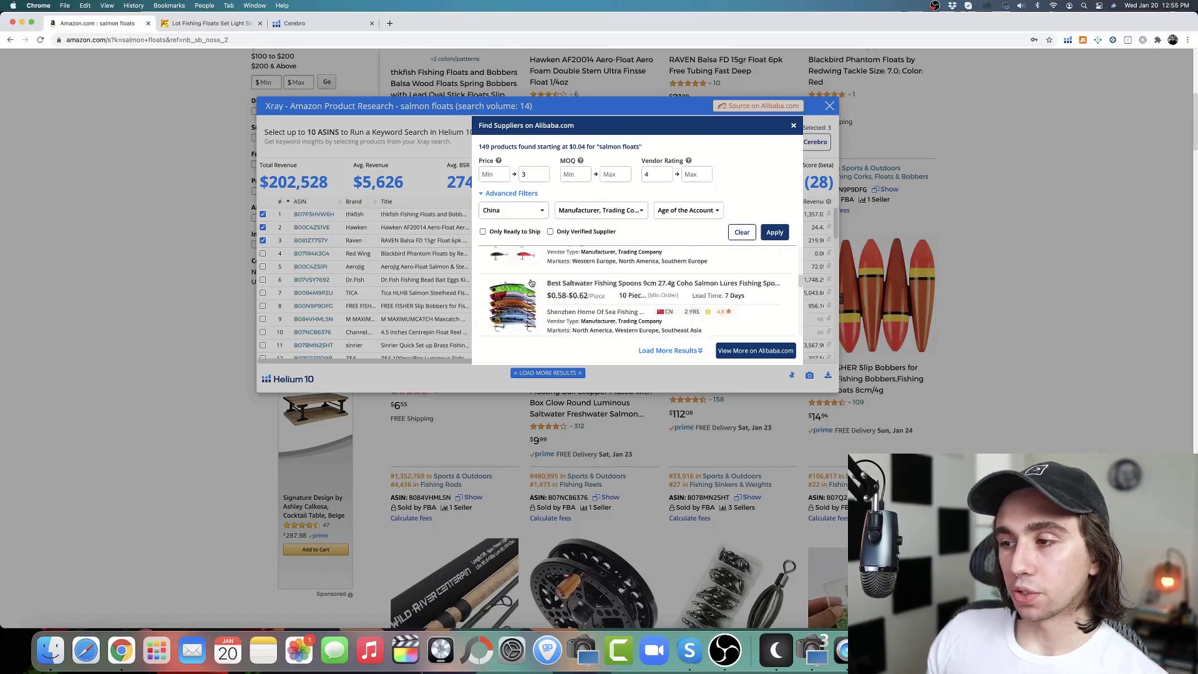
pyautogui.scroll(-3, 531, 283)
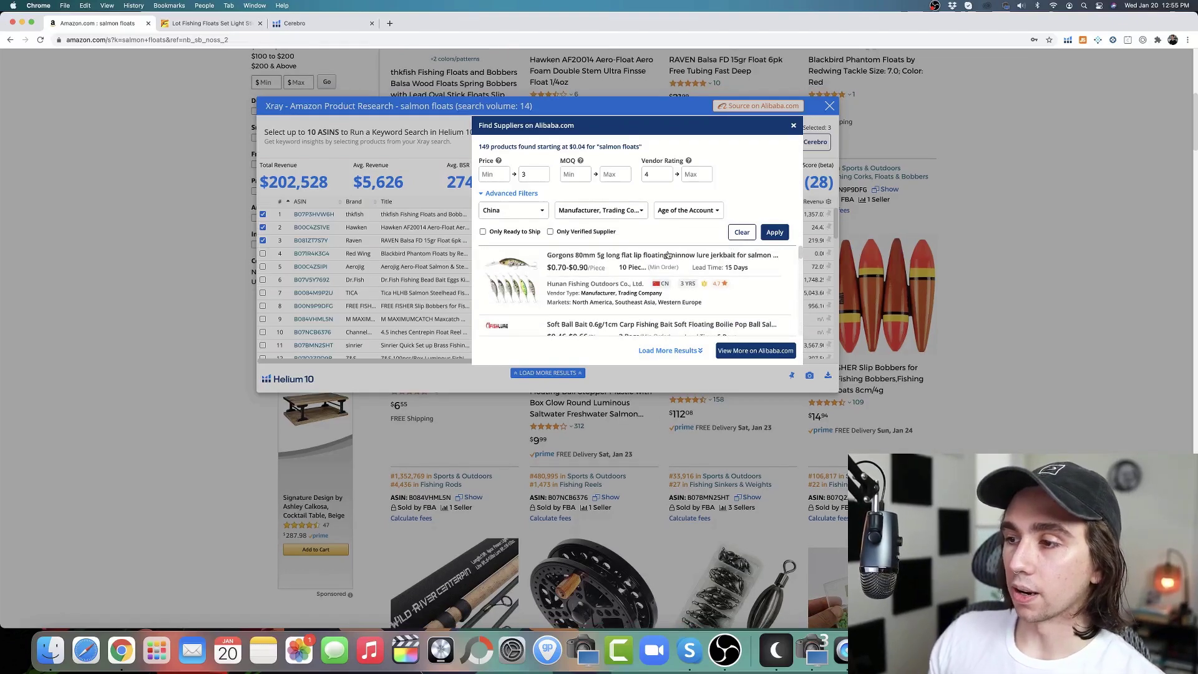
# From the Gorgons listing, visit the Hunan Fishing Outdoors store and search it for 'float' (493 results)
pyautogui.click(587, 255)
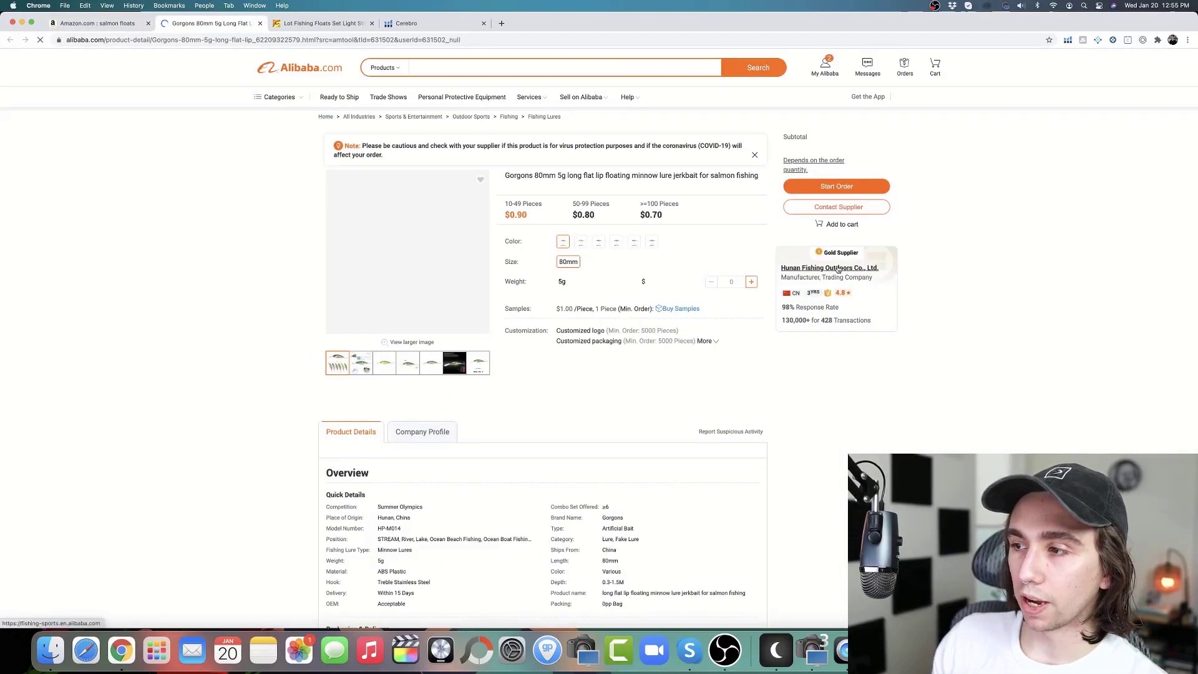
pyautogui.click(838, 268)
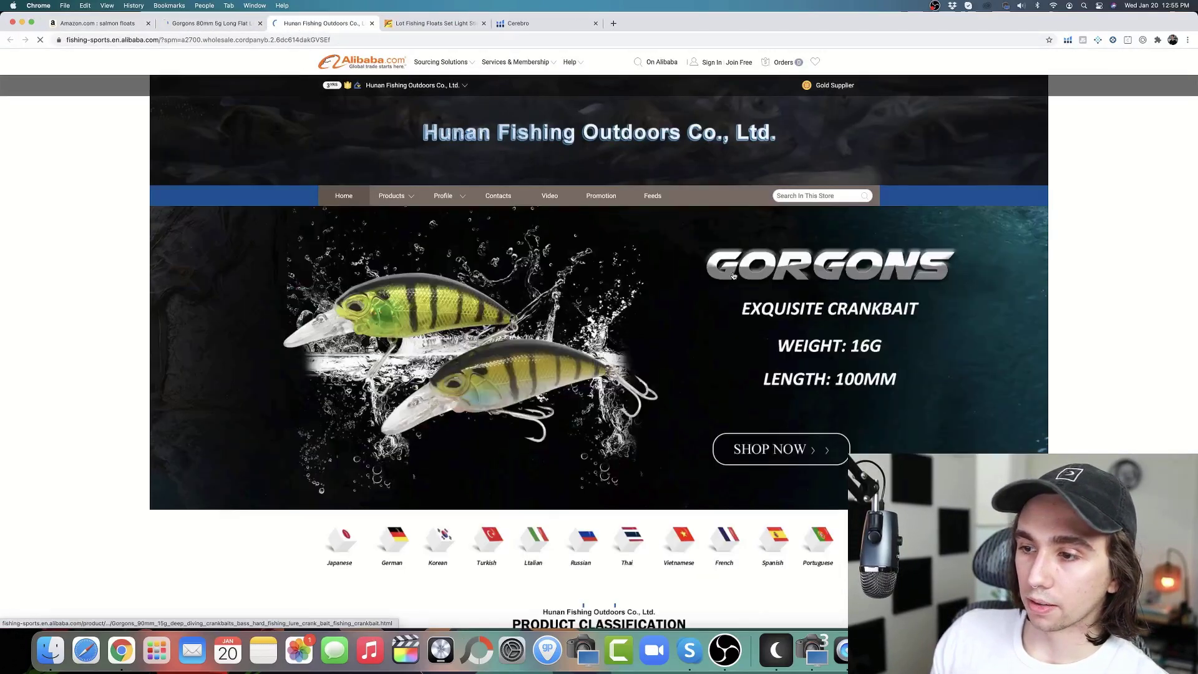
pyautogui.click(804, 189)
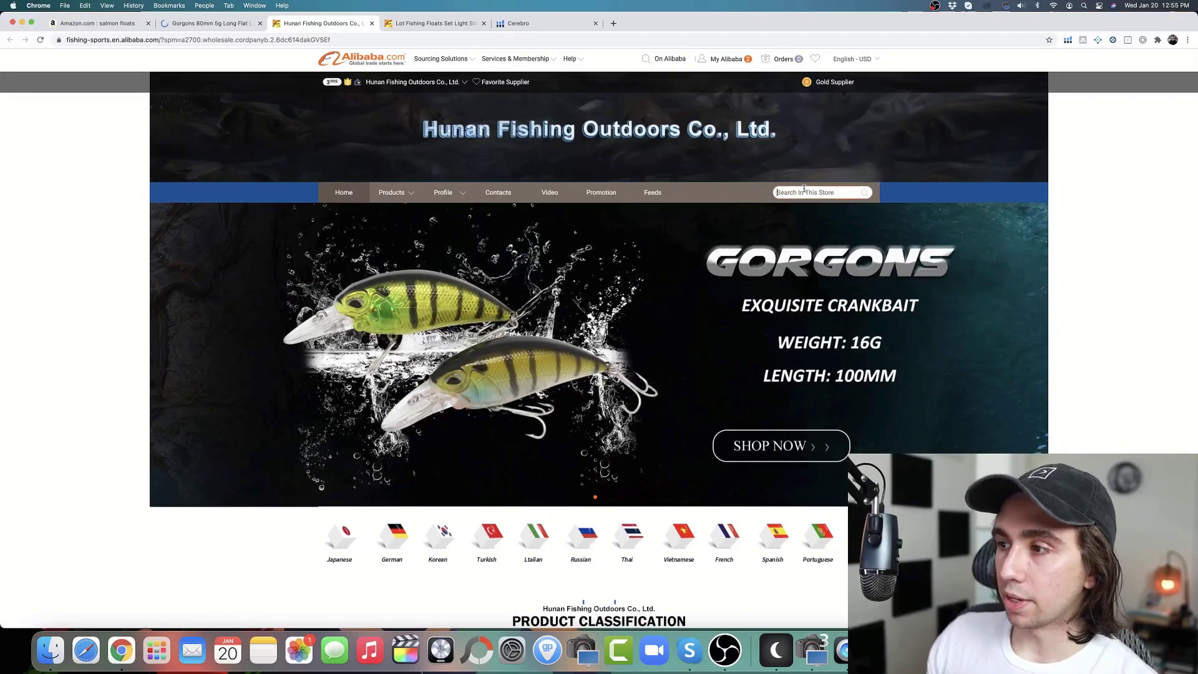
pyautogui.write('float')
pyautogui.press('Return')
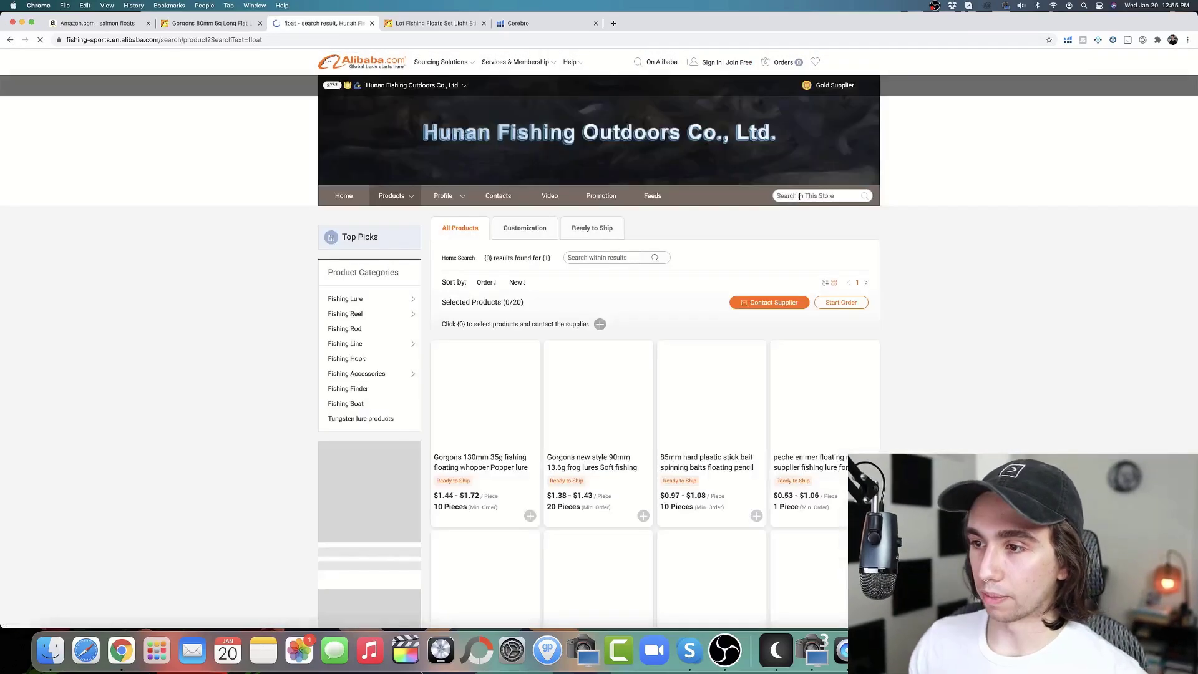
pyautogui.scroll(-5, 919, 302)
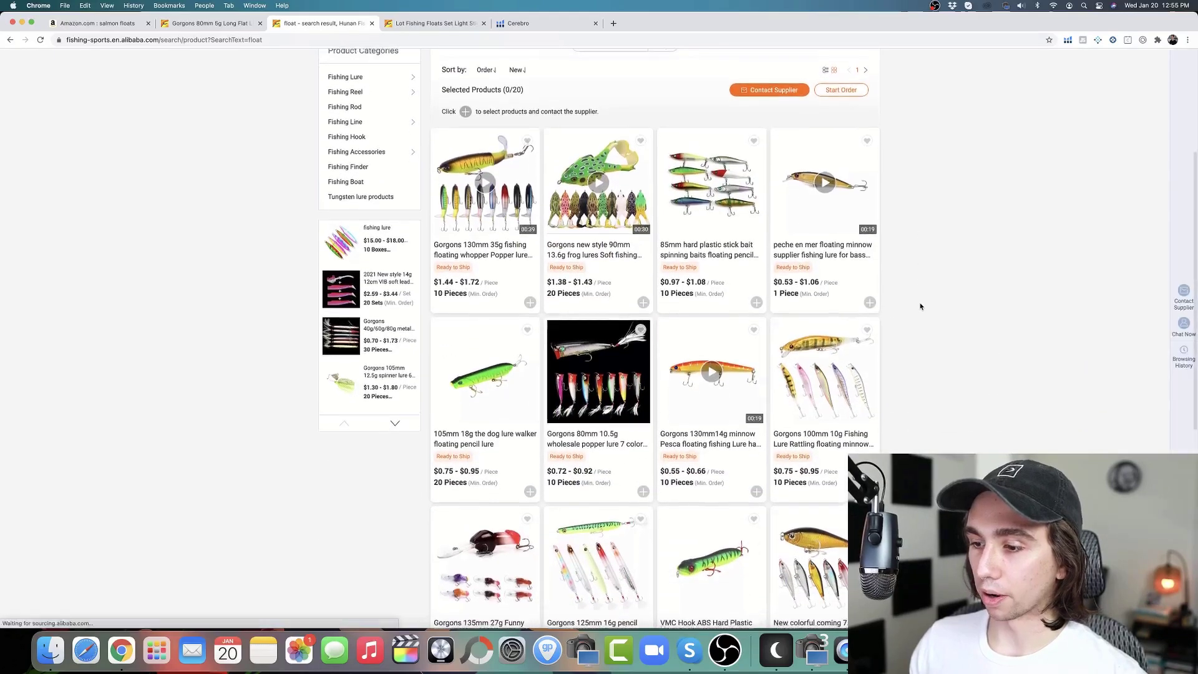
pyautogui.scroll(2, 873, 218)
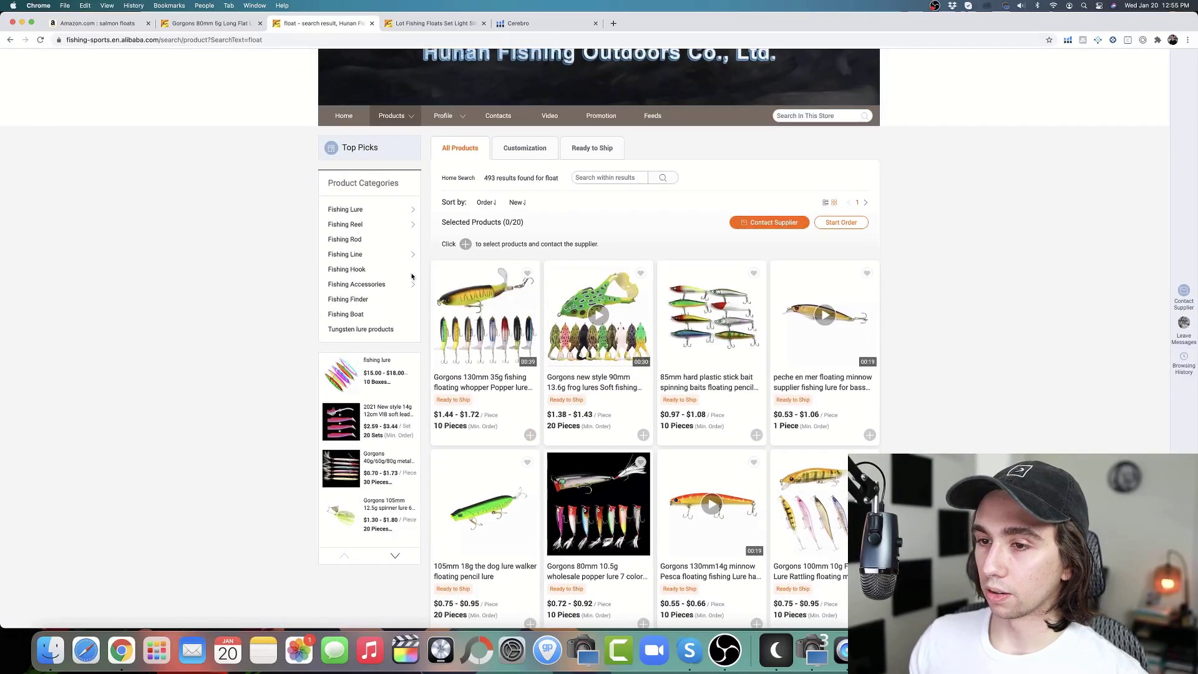
# Search the same store for 'bob' and check the results
pyautogui.click(821, 117)
pyautogui.write('bobber')
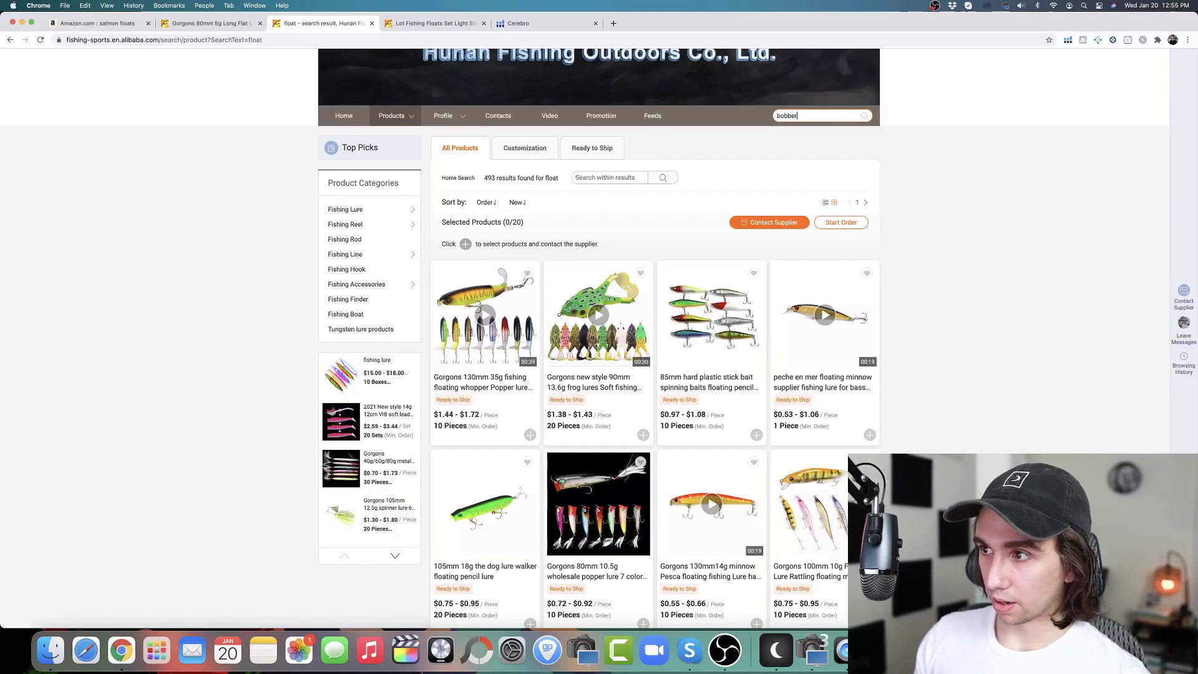
pyautogui.press('Return')
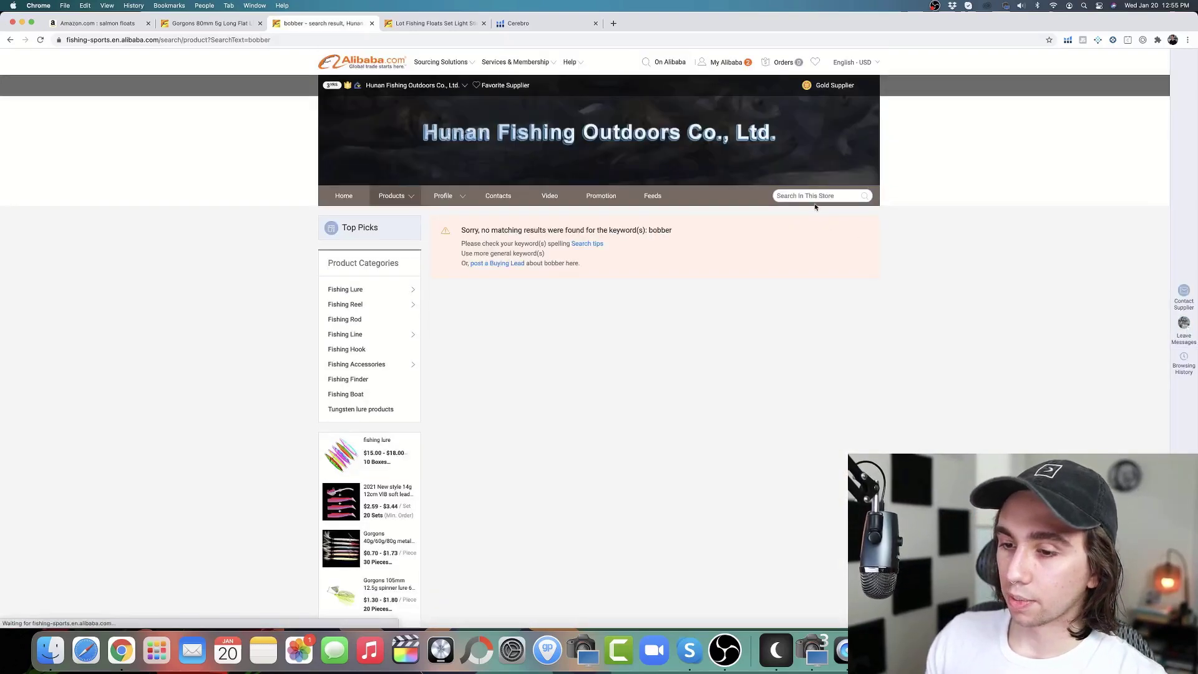
pyautogui.scroll(-3, 707, 267)
pyautogui.scroll(2, 710, 266)
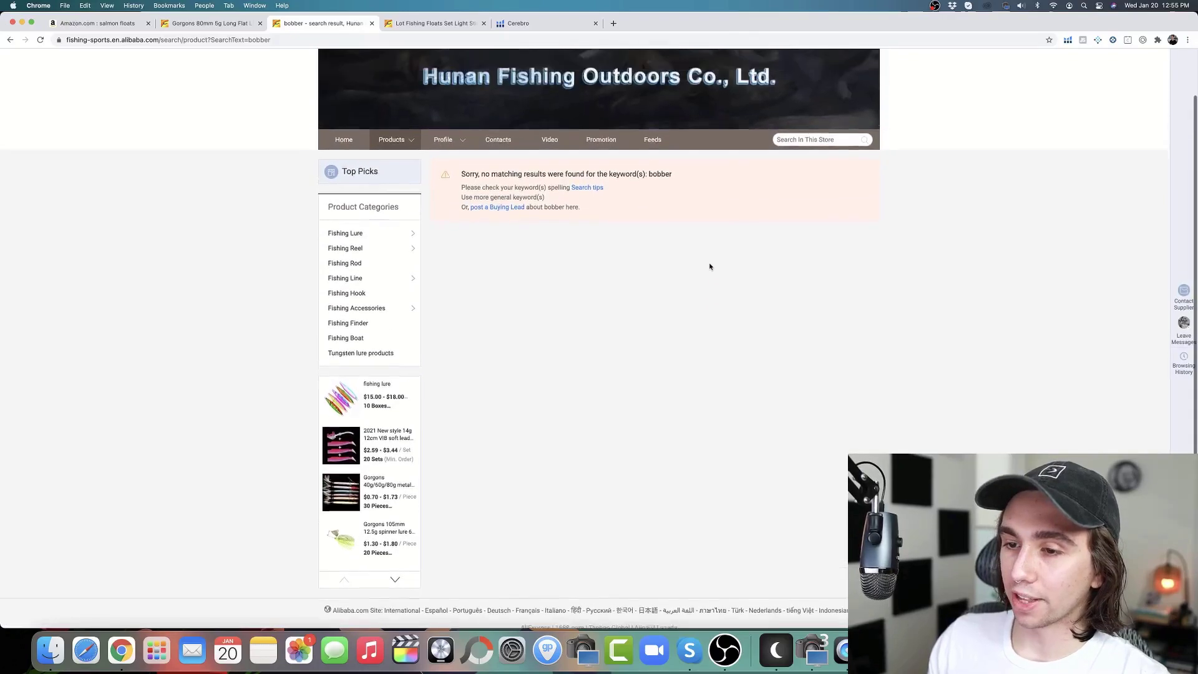
pyautogui.scroll(2, 710, 266)
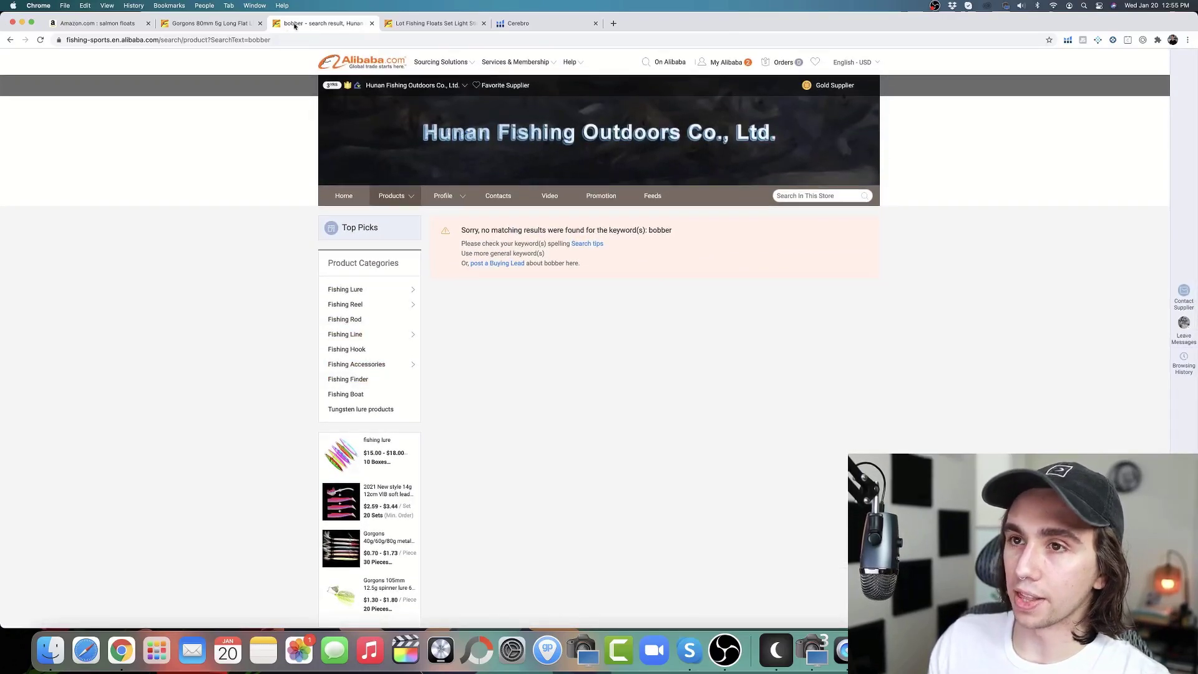
# Return to the Amazon salmon floats tab, review the Find Suppliers list, then close it
pyautogui.click(212, 23)
pyautogui.click(96, 23)
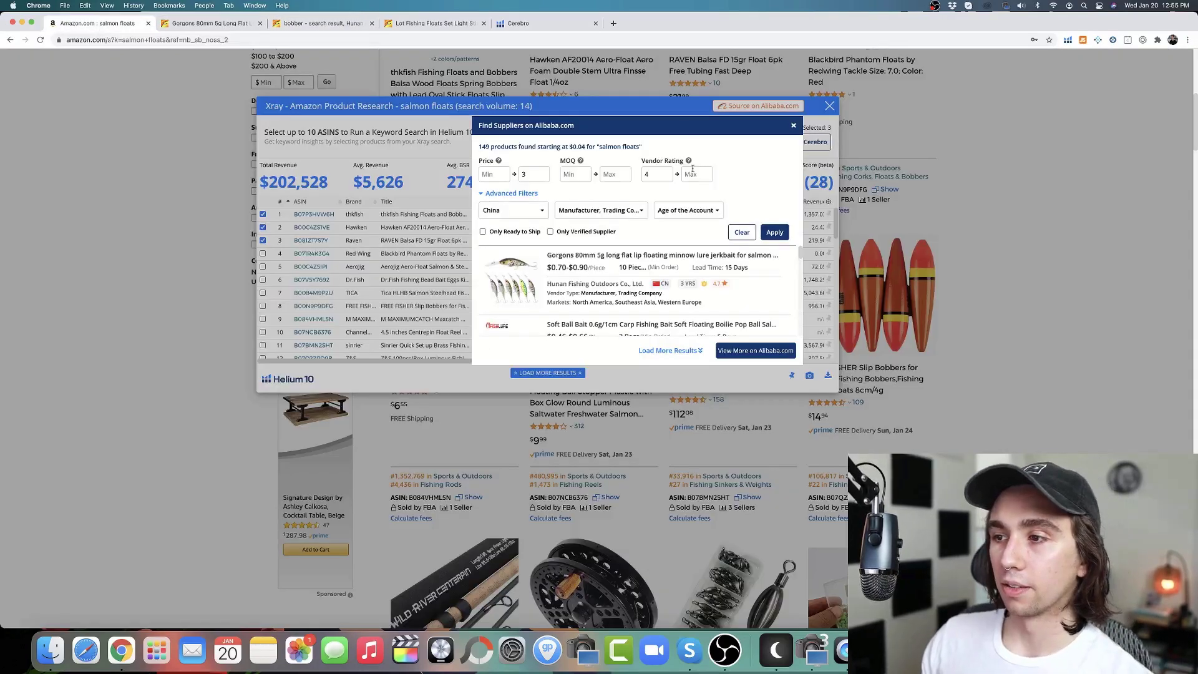
pyautogui.scroll(-3, 559, 242)
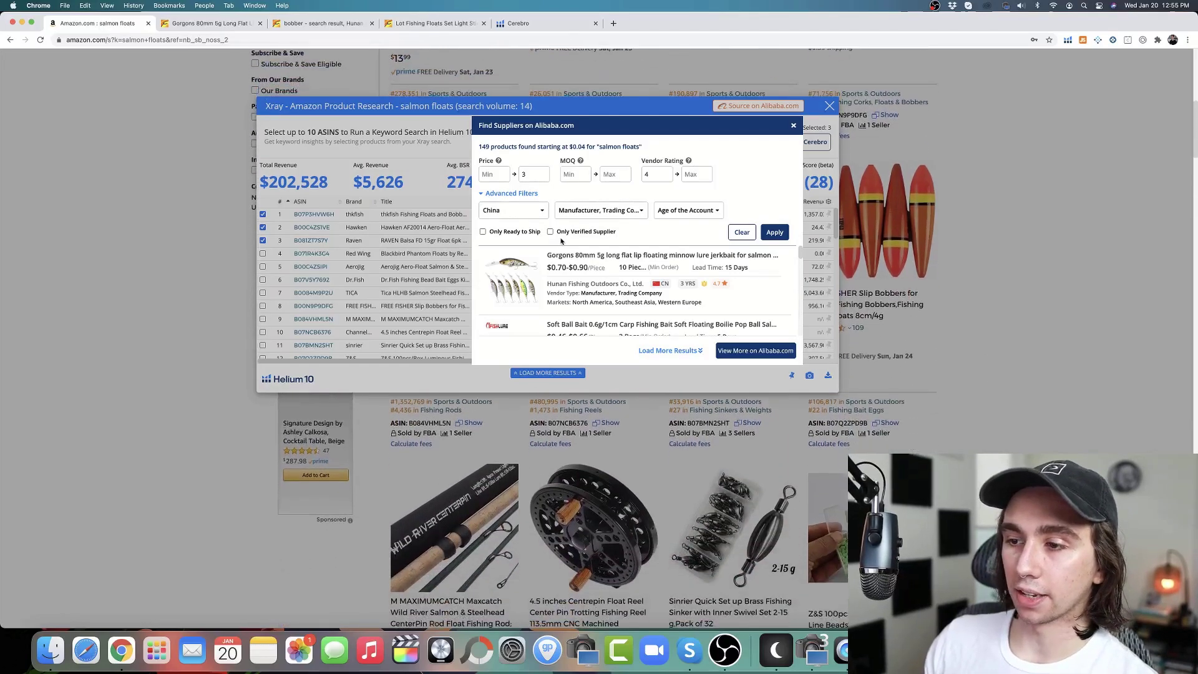
pyautogui.scroll(-1, 562, 277)
pyautogui.scroll(-3, 563, 277)
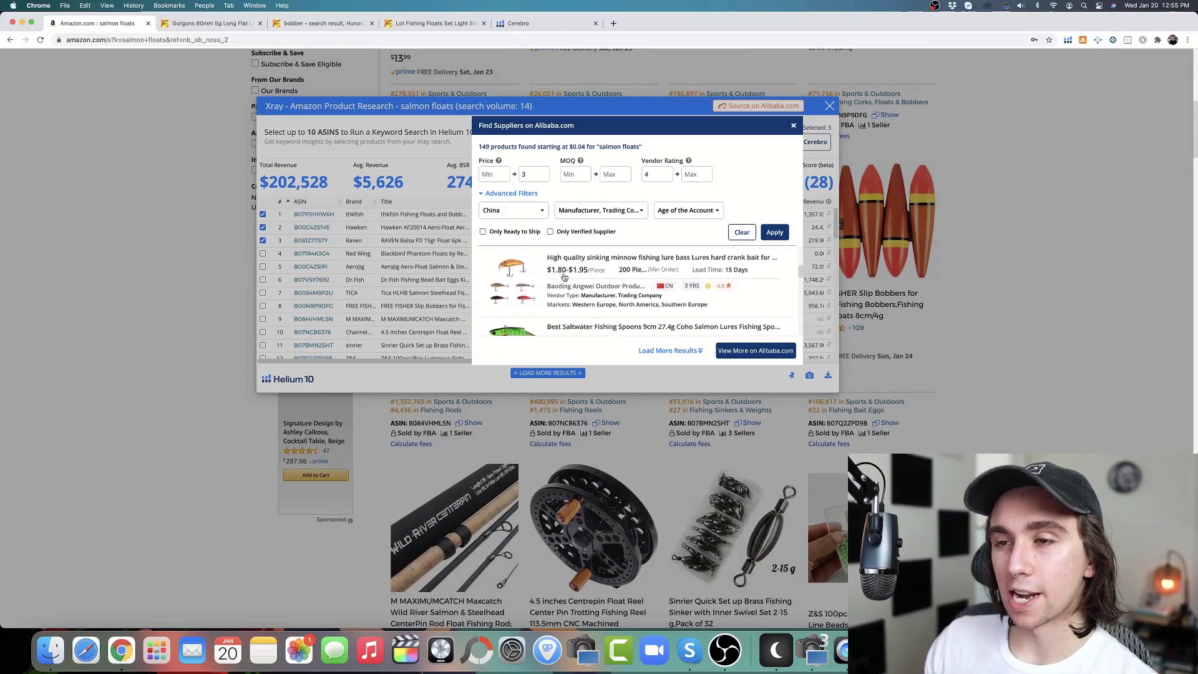
pyautogui.scroll(1, 565, 277)
pyautogui.scroll(2, 564, 277)
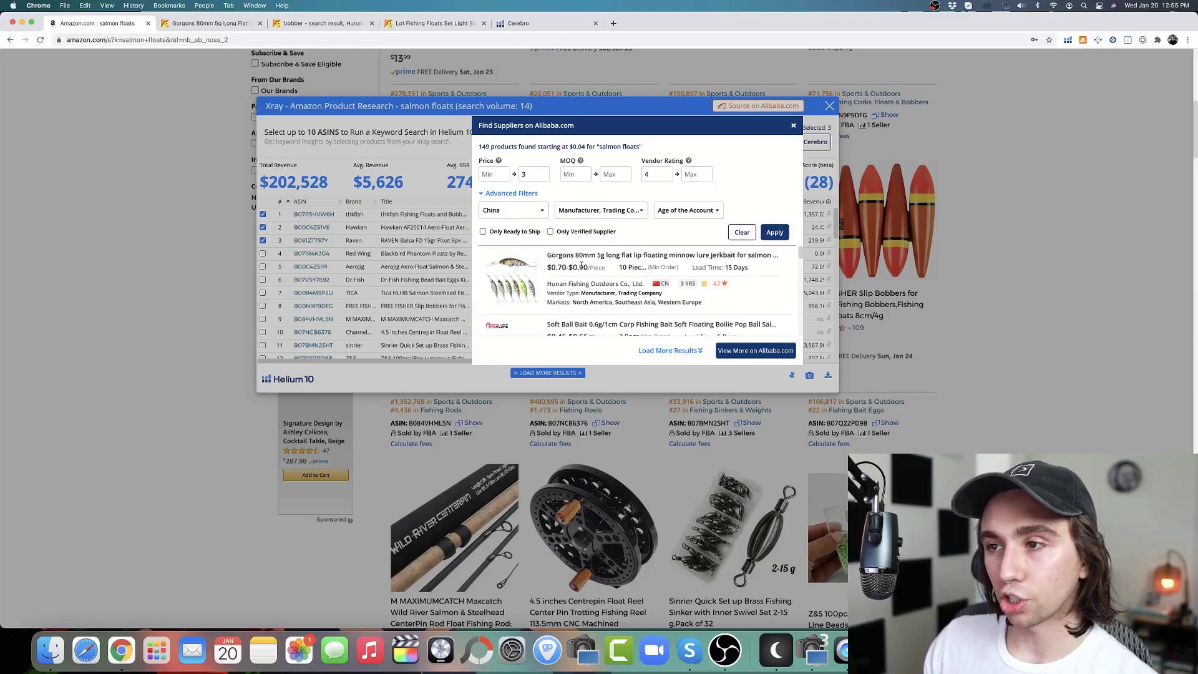
pyautogui.click(793, 125)
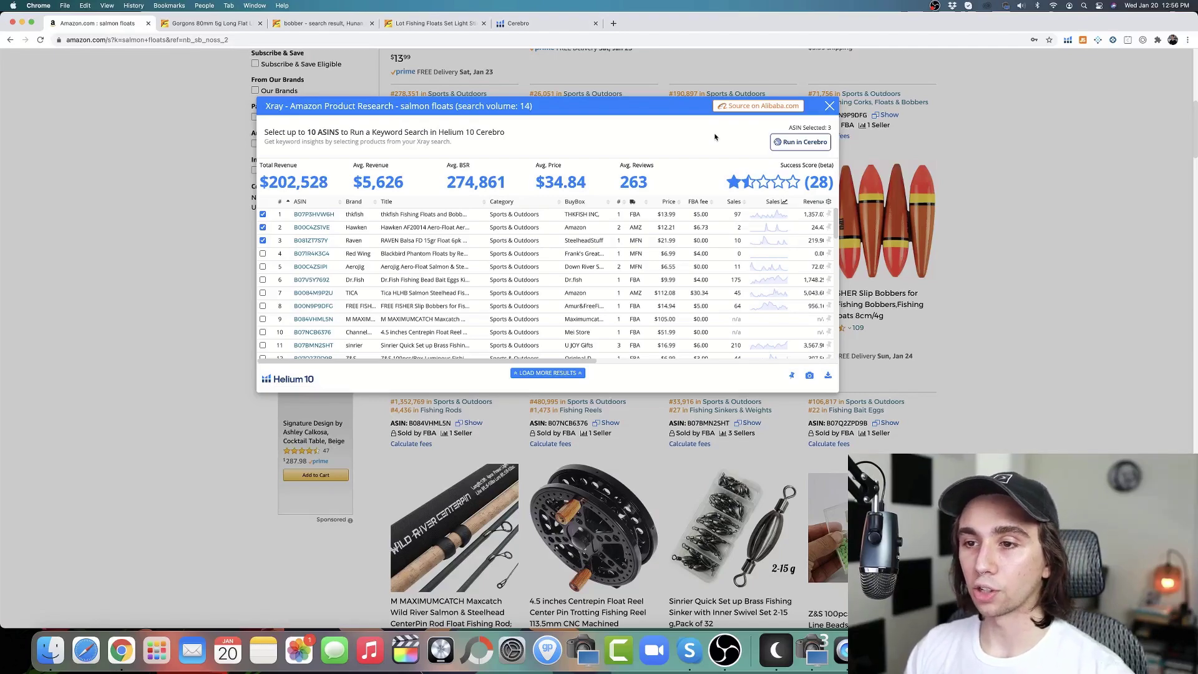
# Untick the three chosen Xray products and close the Gorgons, bobber, Lot Fishing Floats and Cerebro tabs
pyautogui.click(262, 241)
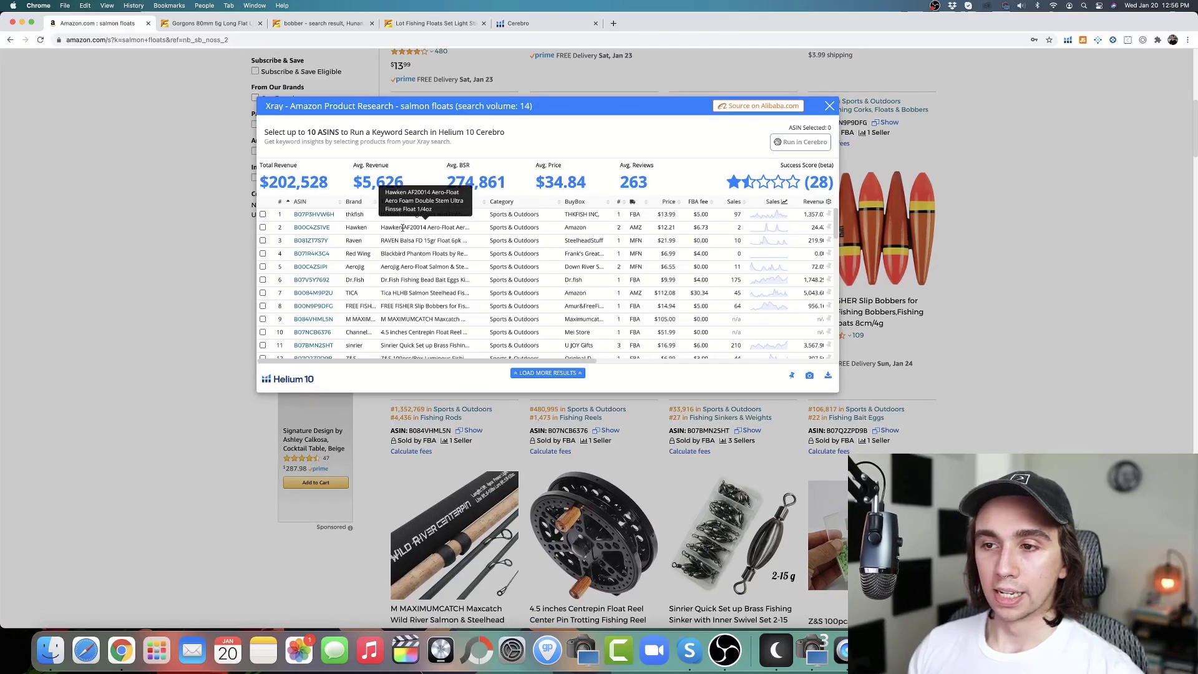
pyautogui.click(260, 23)
pyautogui.click(259, 23)
pyautogui.click(259, 23)
pyautogui.click(260, 23)
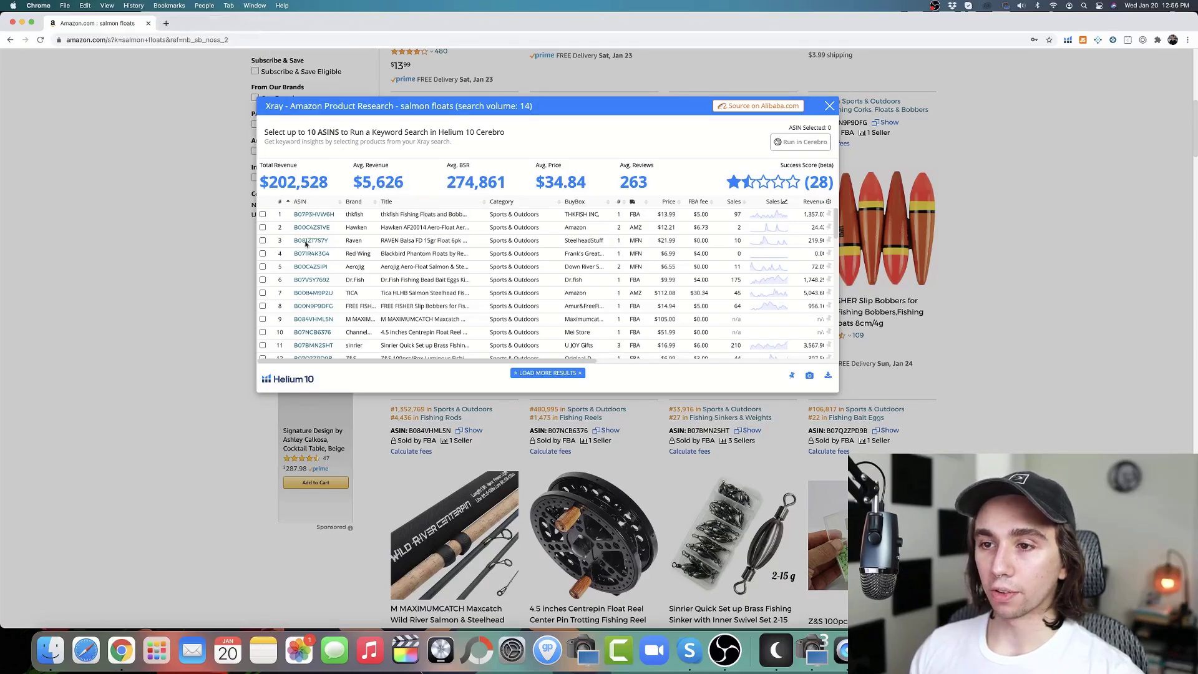
# Select only the thkfish floats product, browse its Alibaba suppliers, then close the finder
pyautogui.click(263, 215)
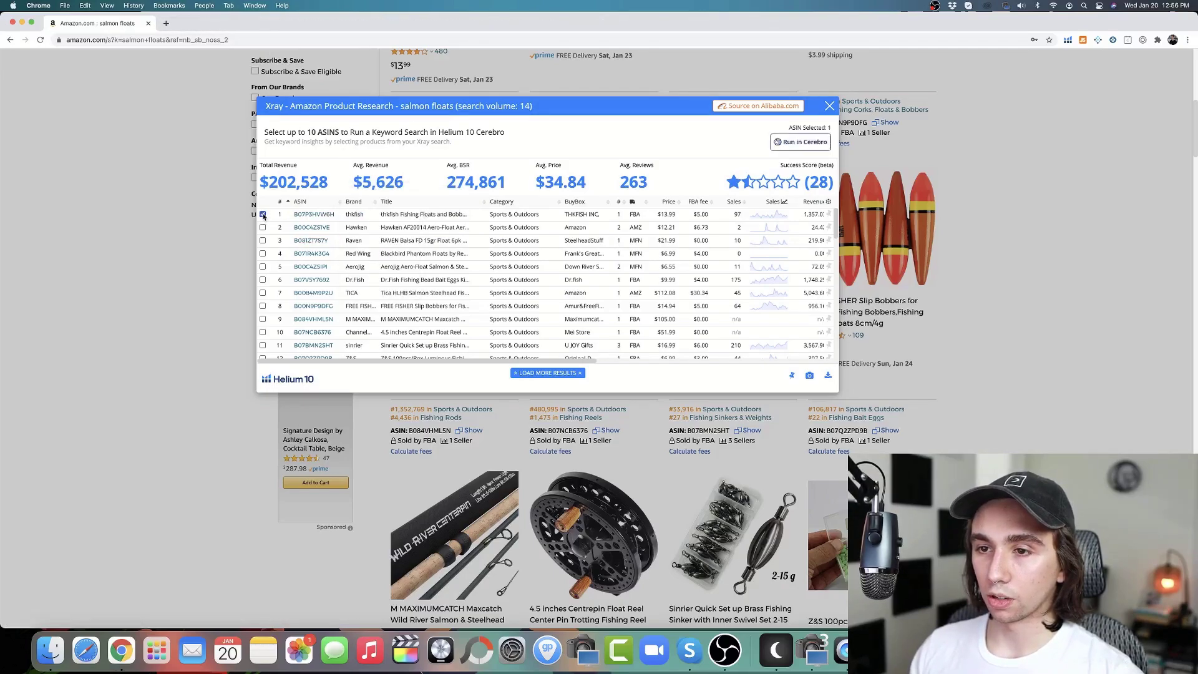
pyautogui.click(741, 107)
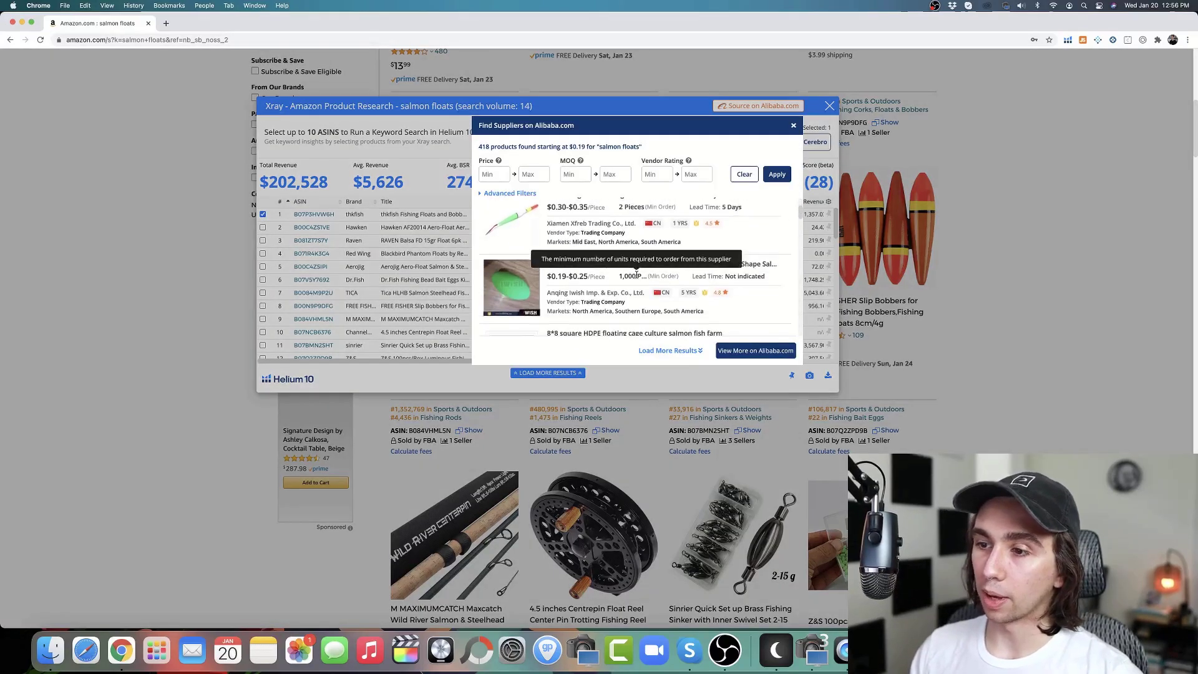
pyautogui.scroll(-2, 624, 268)
pyautogui.scroll(2, 583, 240)
pyautogui.scroll(-3, 598, 256)
pyautogui.scroll(1, 611, 270)
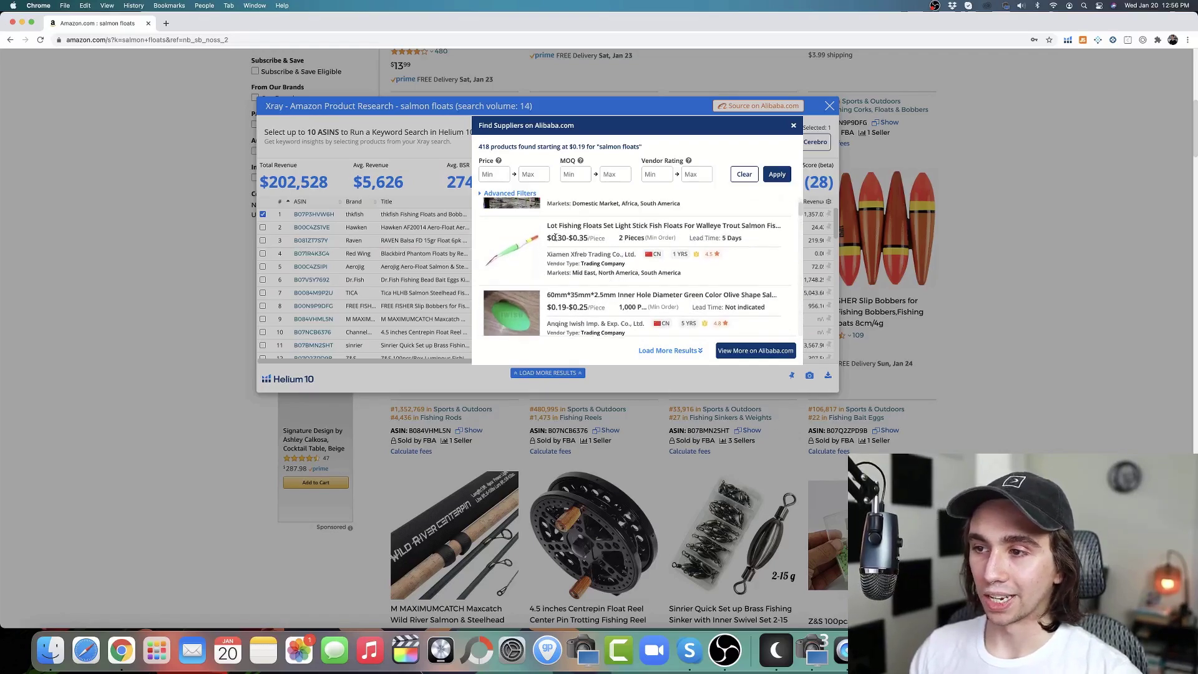
pyautogui.click(793, 126)
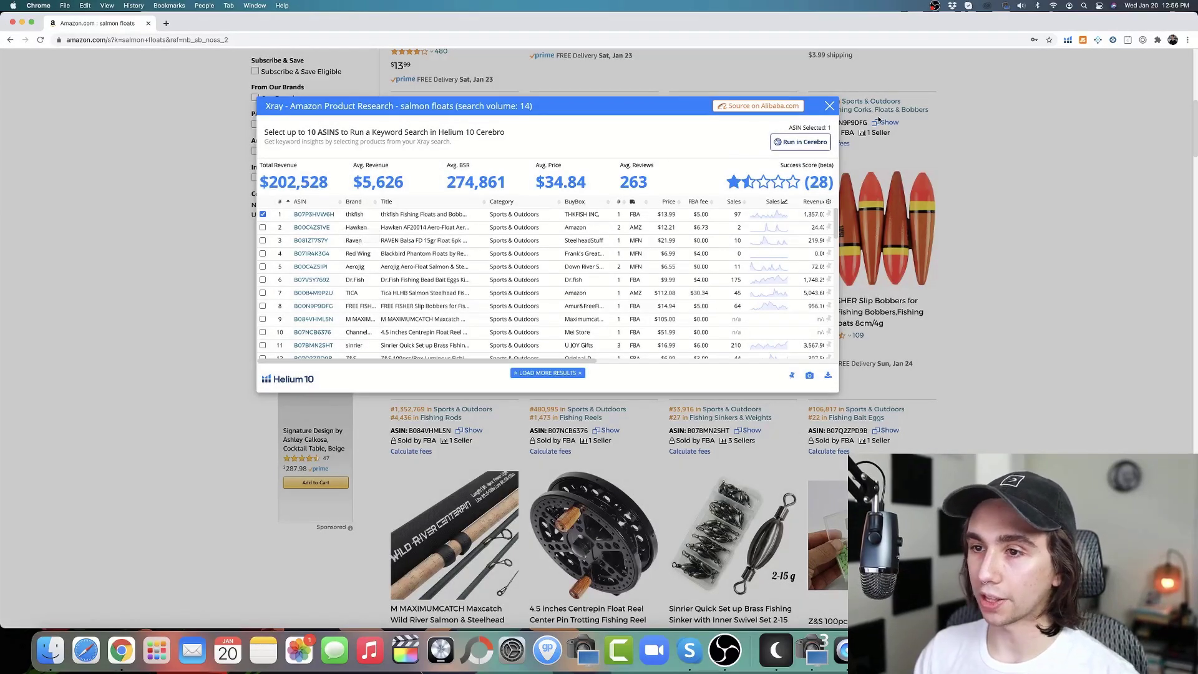
# Open the thkfish floats product page and its Helium 10 Profitability Calculator
pyautogui.moveTo(316, 218)
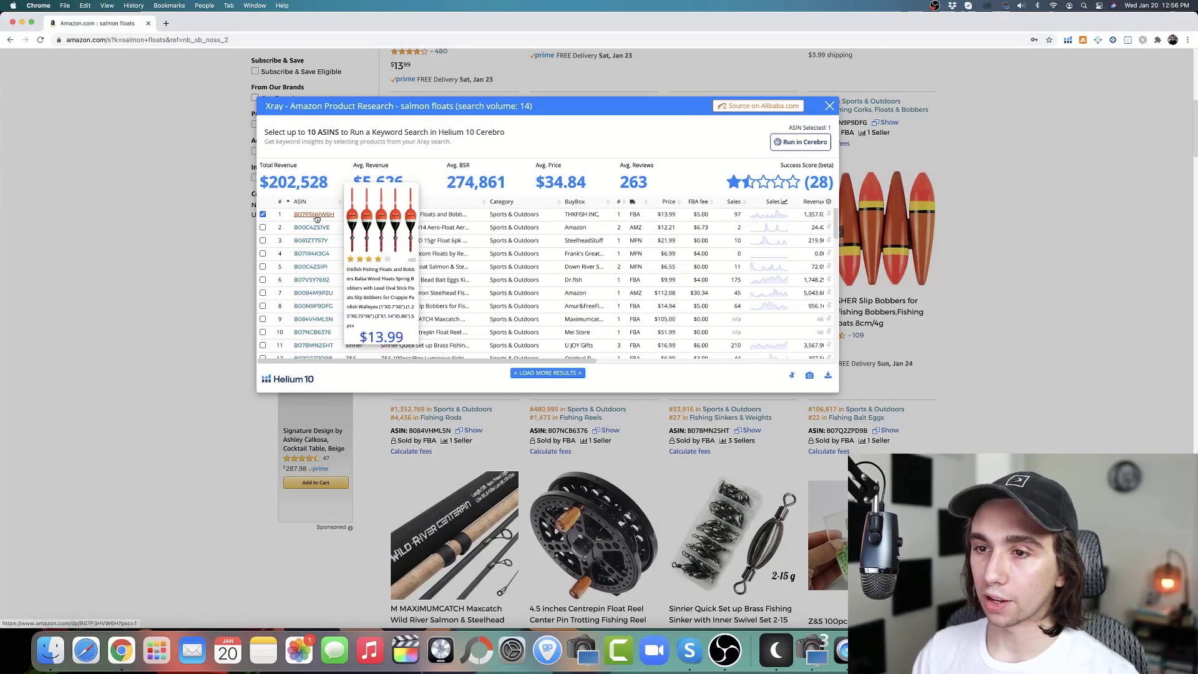
pyautogui.click(316, 214)
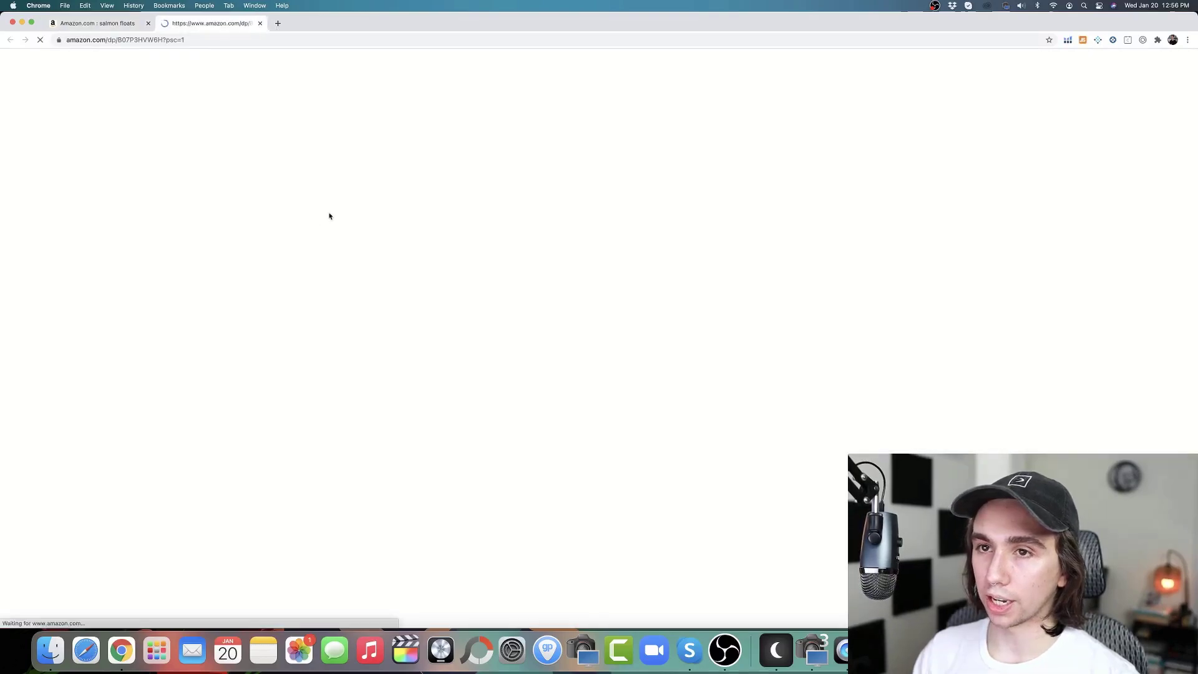
pyautogui.click(1067, 39)
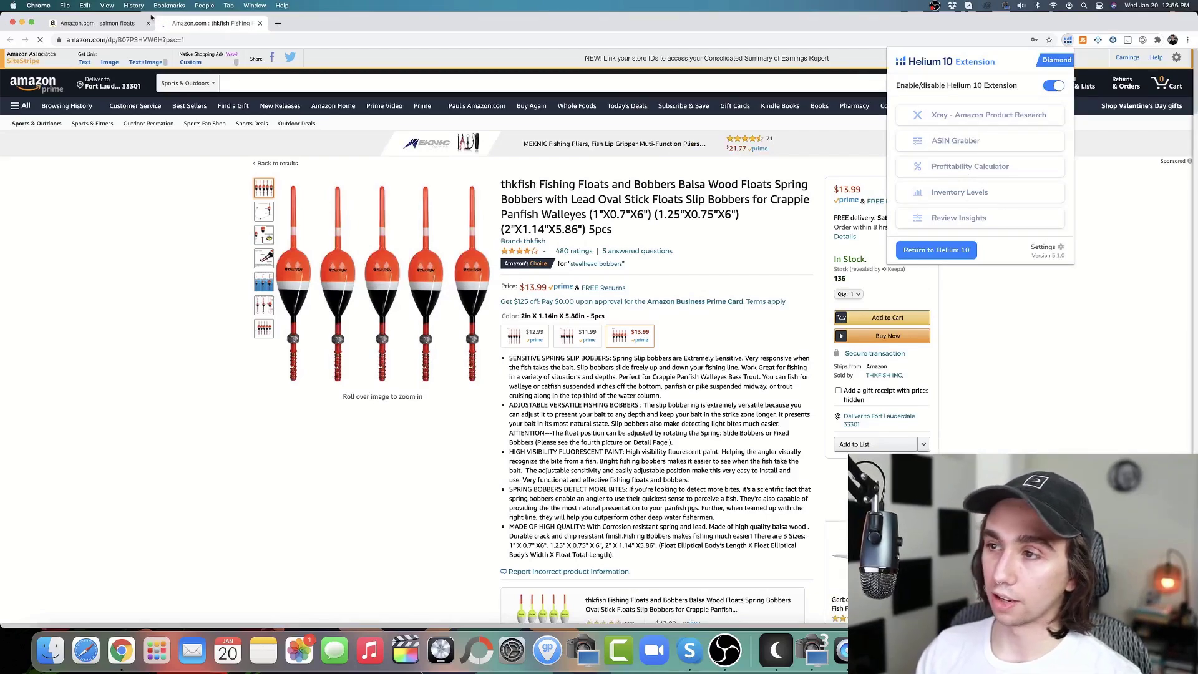
pyautogui.click(981, 169)
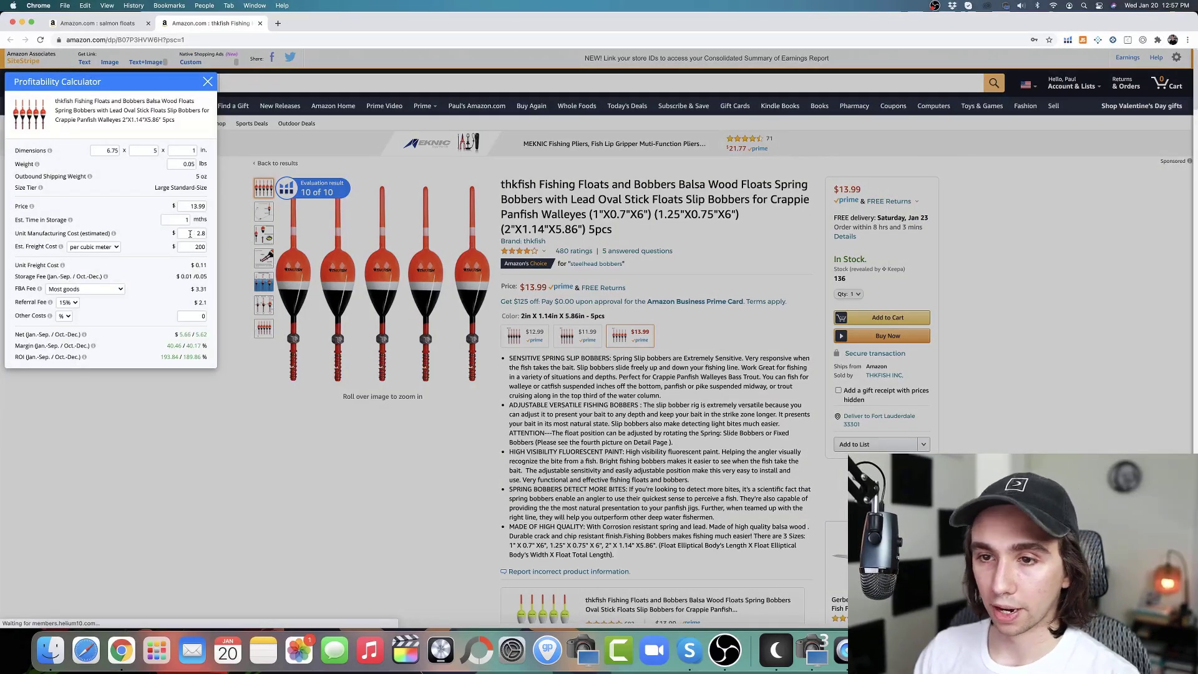
# Set unit manufacturing cost to 2.1 and freight to 200, then close the calculator
pyautogui.doubleClick(193, 246)
pyautogui.press('BackSpace')
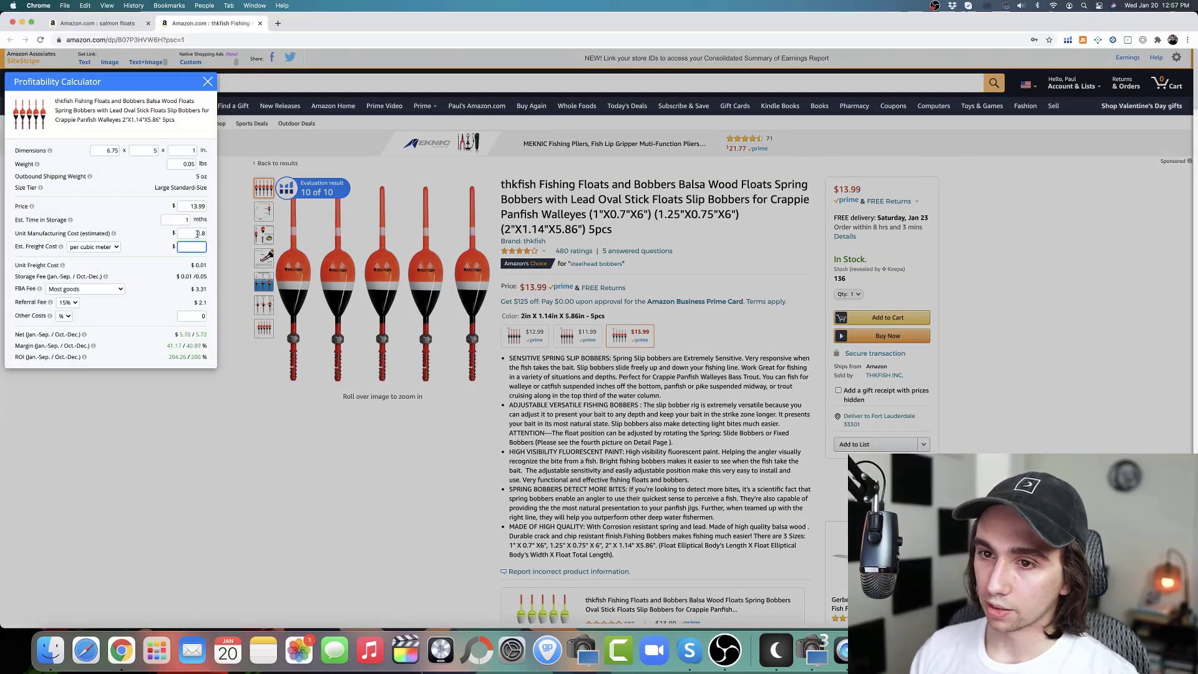
pyautogui.doubleClick(193, 233)
pyautogui.write('1.20')
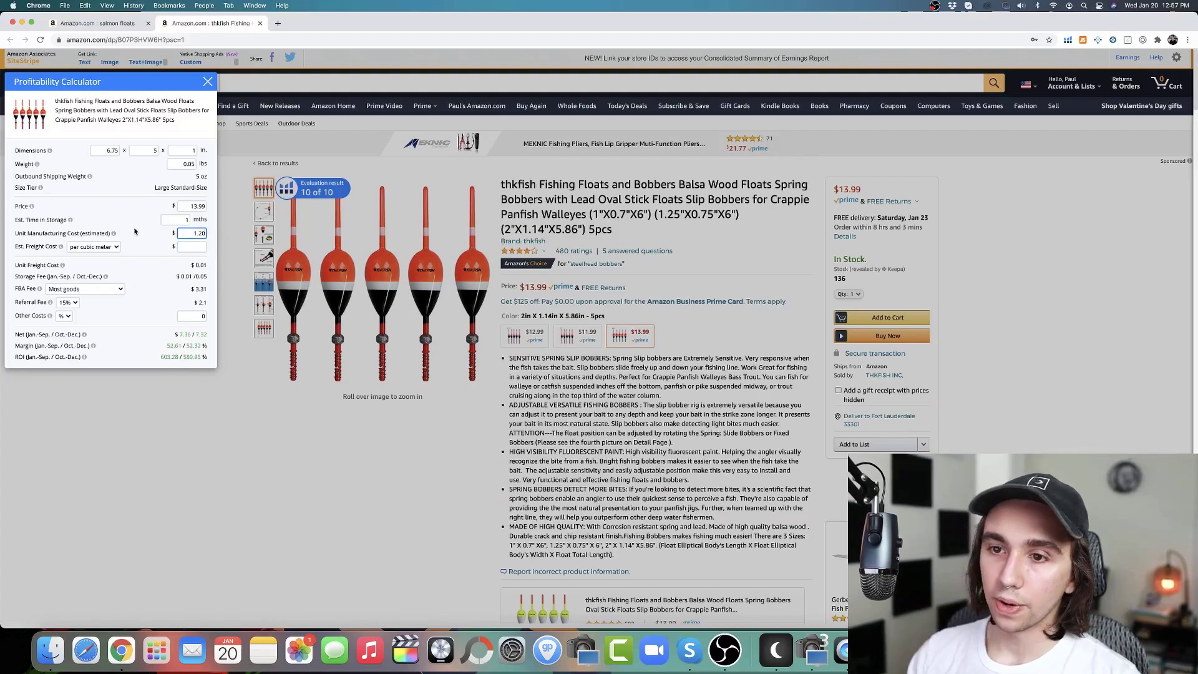
pyautogui.click(195, 246)
pyautogui.write('200')
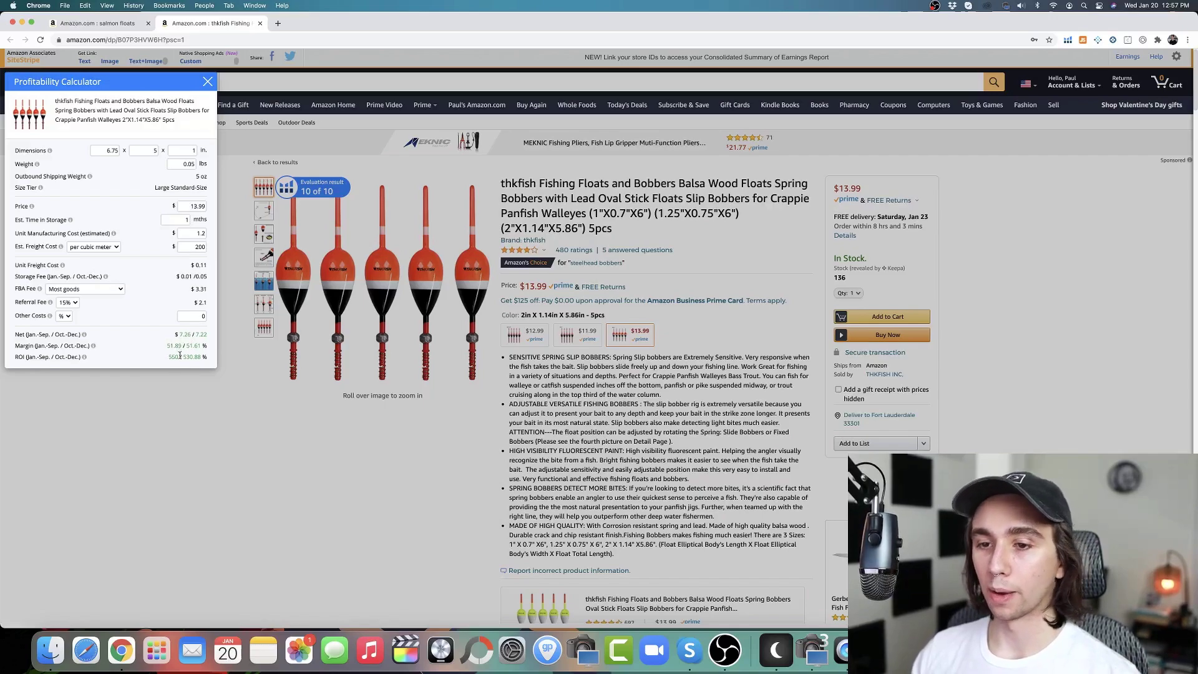
pyautogui.doubleClick(197, 234)
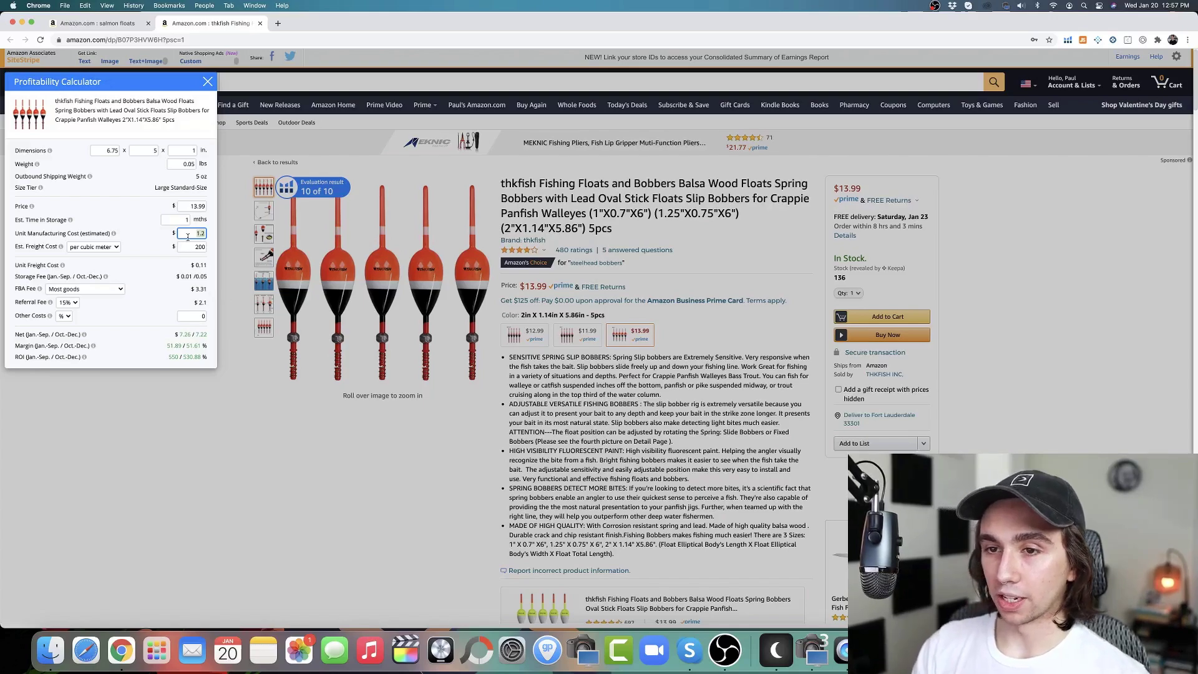
pyautogui.write('2')
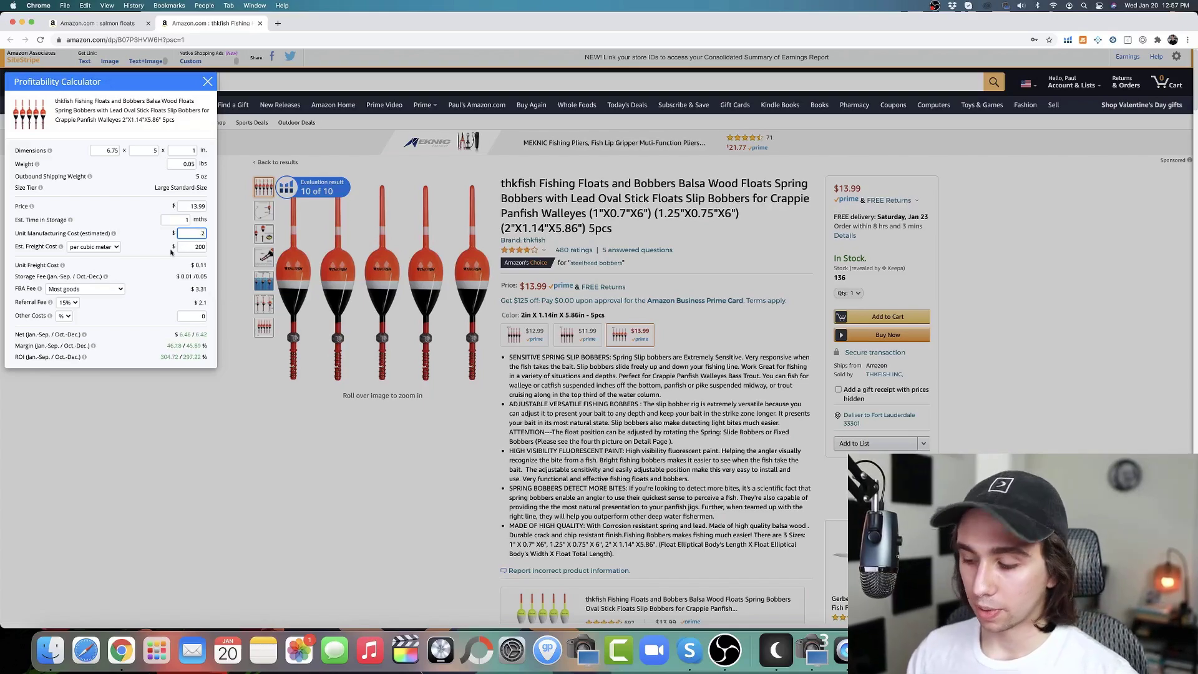
pyautogui.write('.1')
pyautogui.click(149, 340)
pyautogui.click(208, 82)
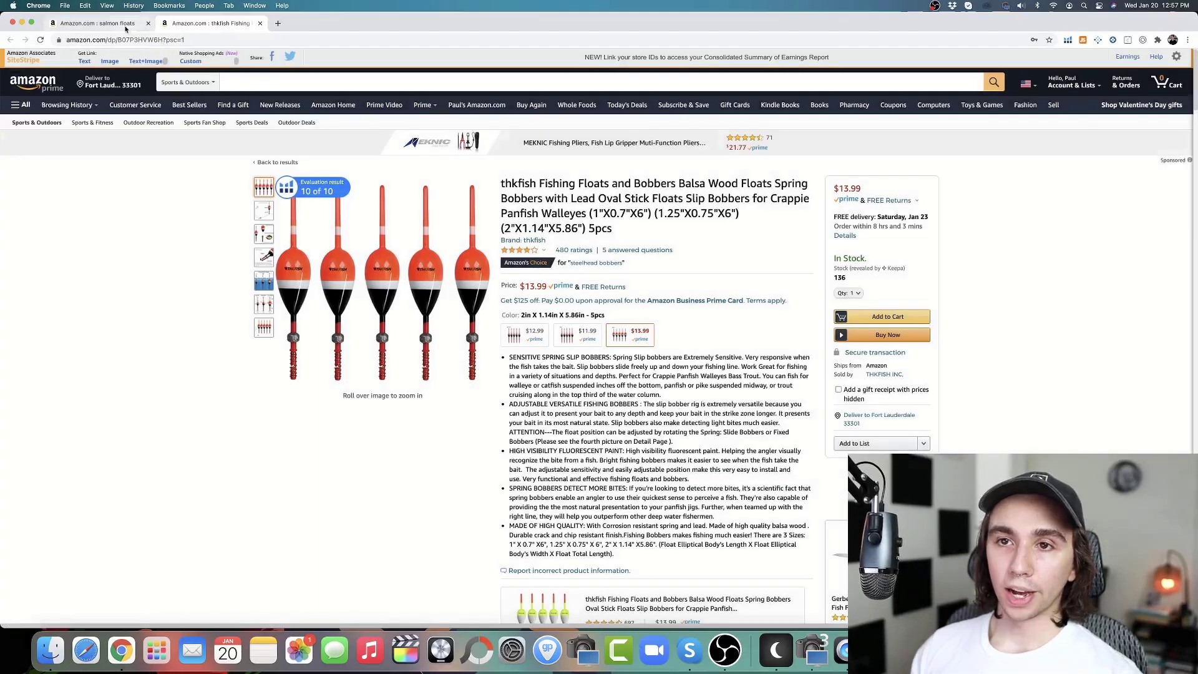
# Return to the salmon floats tab and untick the thkfish floats row in the Xray table
pyautogui.click(122, 23)
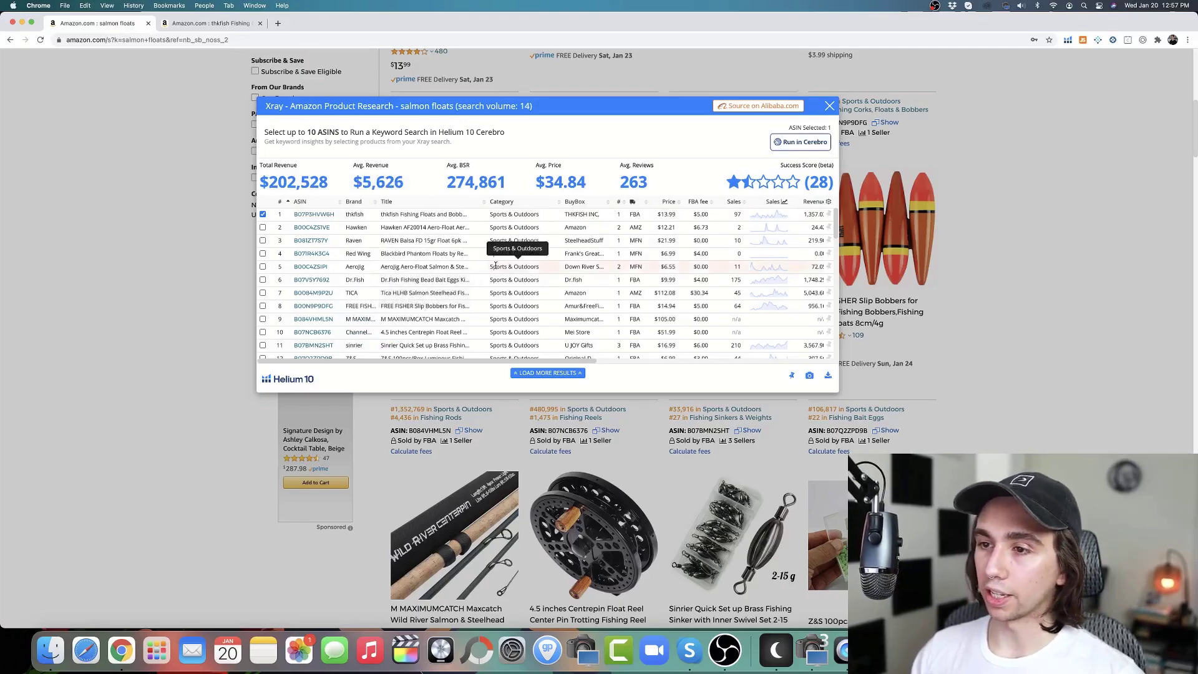
pyautogui.moveTo(315, 231)
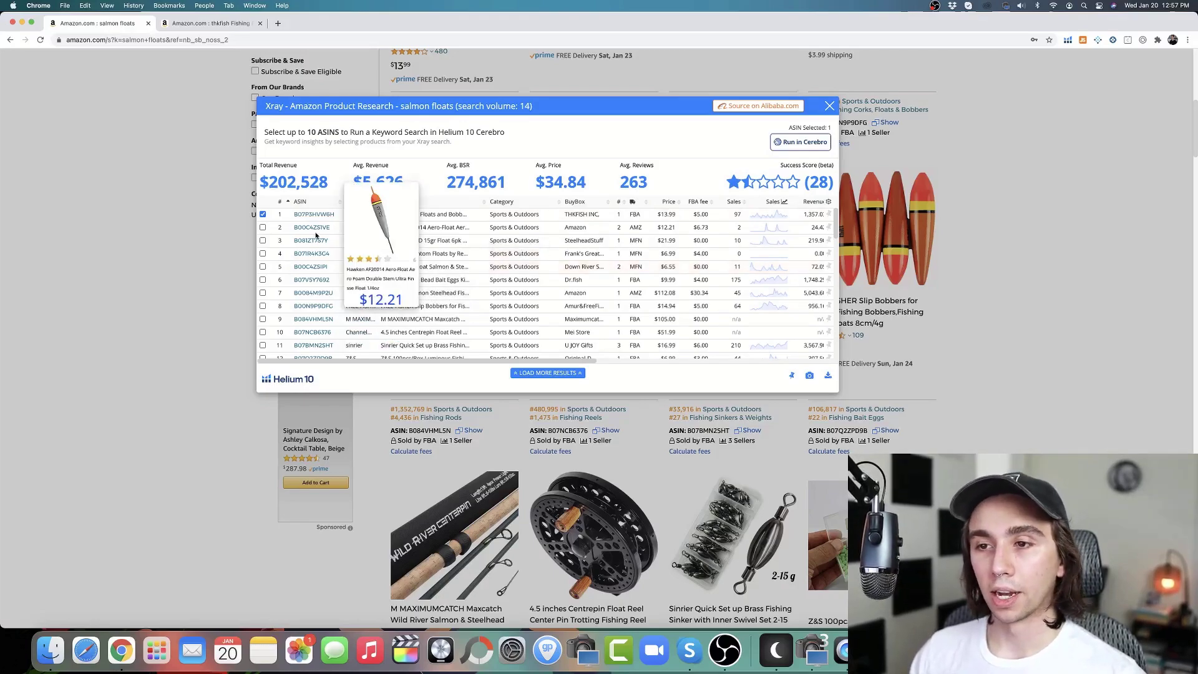
pyautogui.click(262, 215)
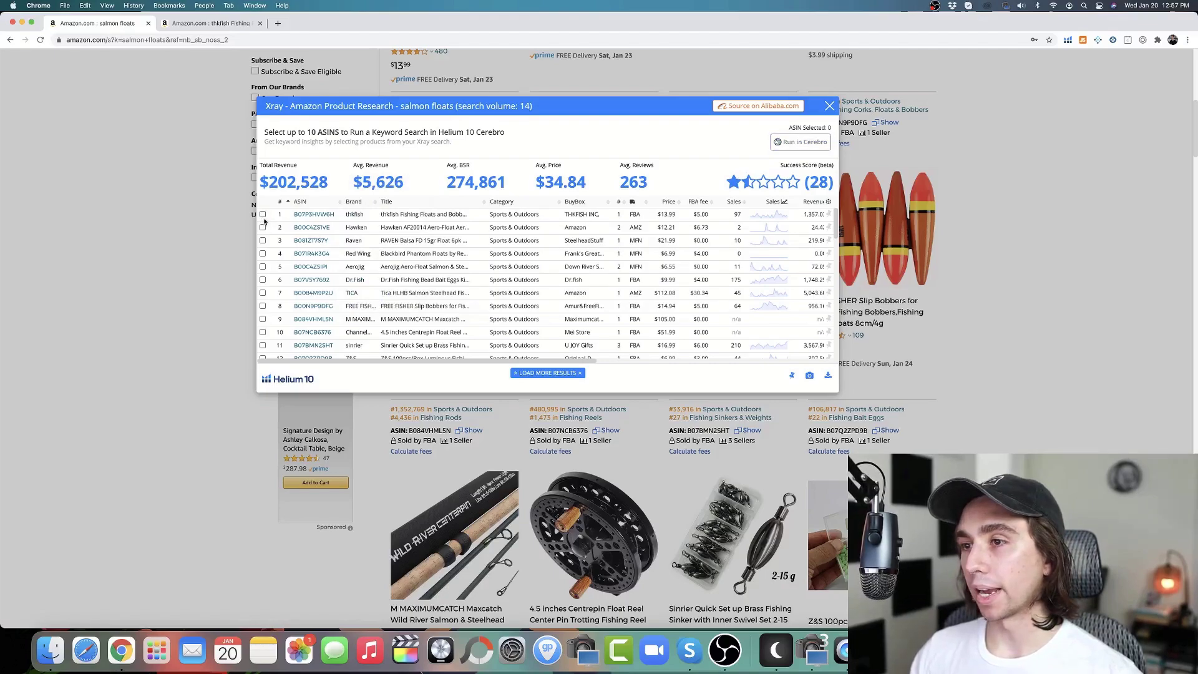